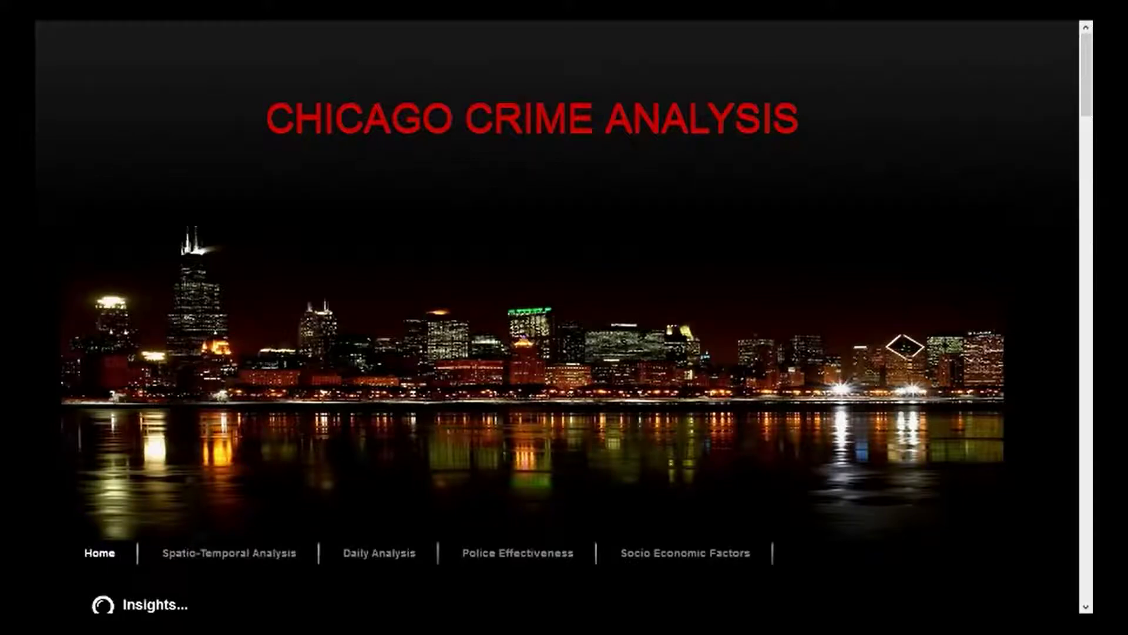
# Read the insights on the home section and go to the Spatio-Temporal Analysis section
pyautogui.scroll(-4, 564, 318)
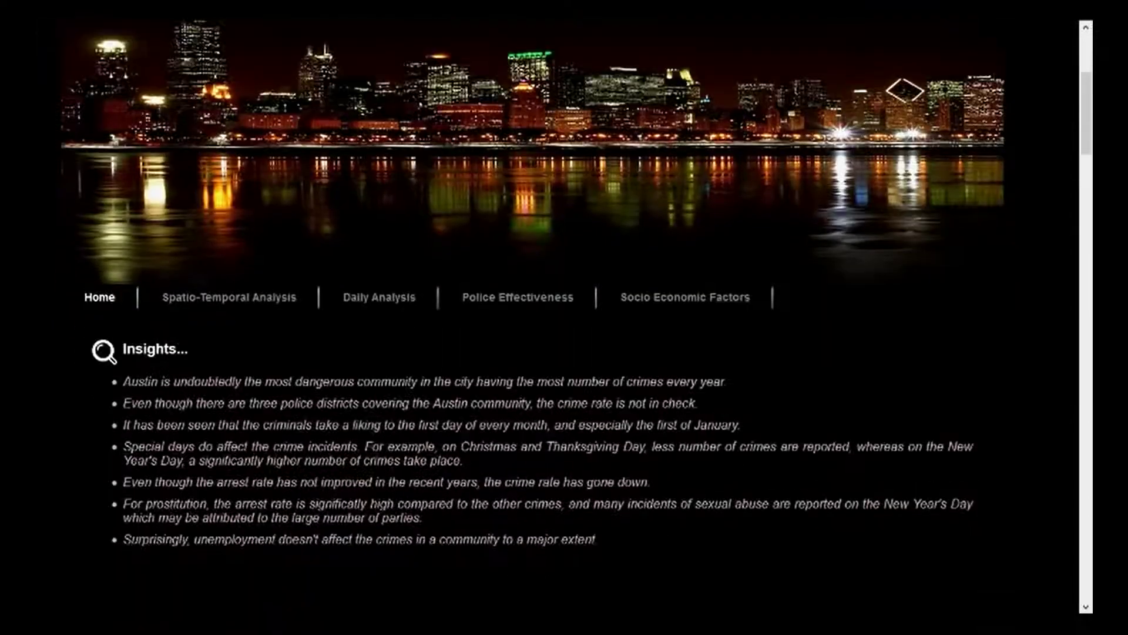
pyautogui.scroll(-2, 564, 317)
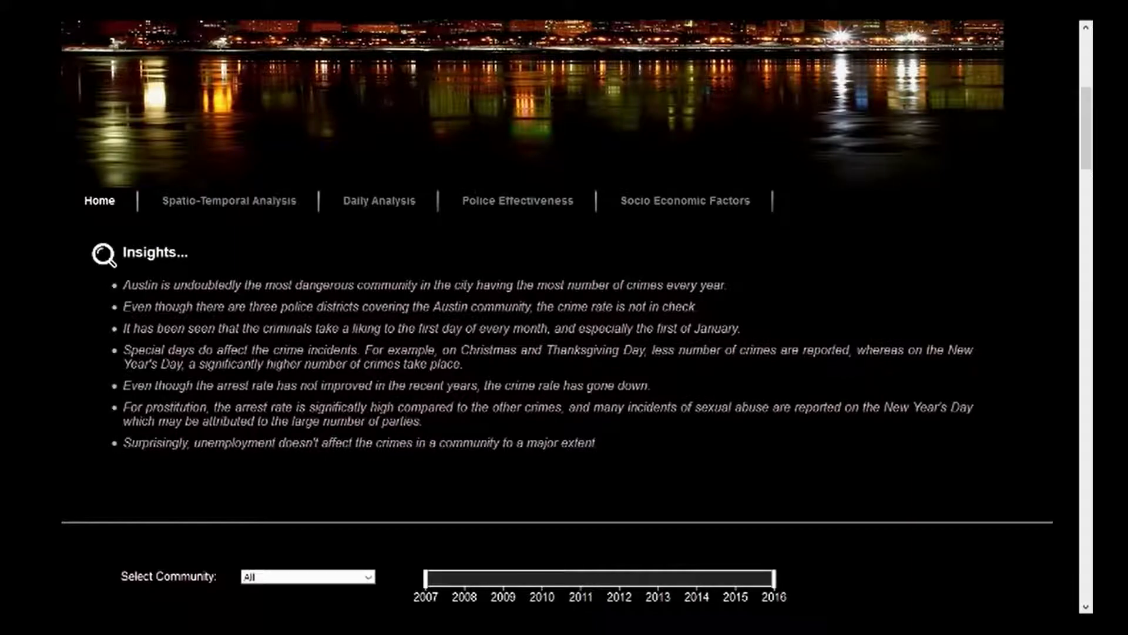
pyautogui.click(230, 201)
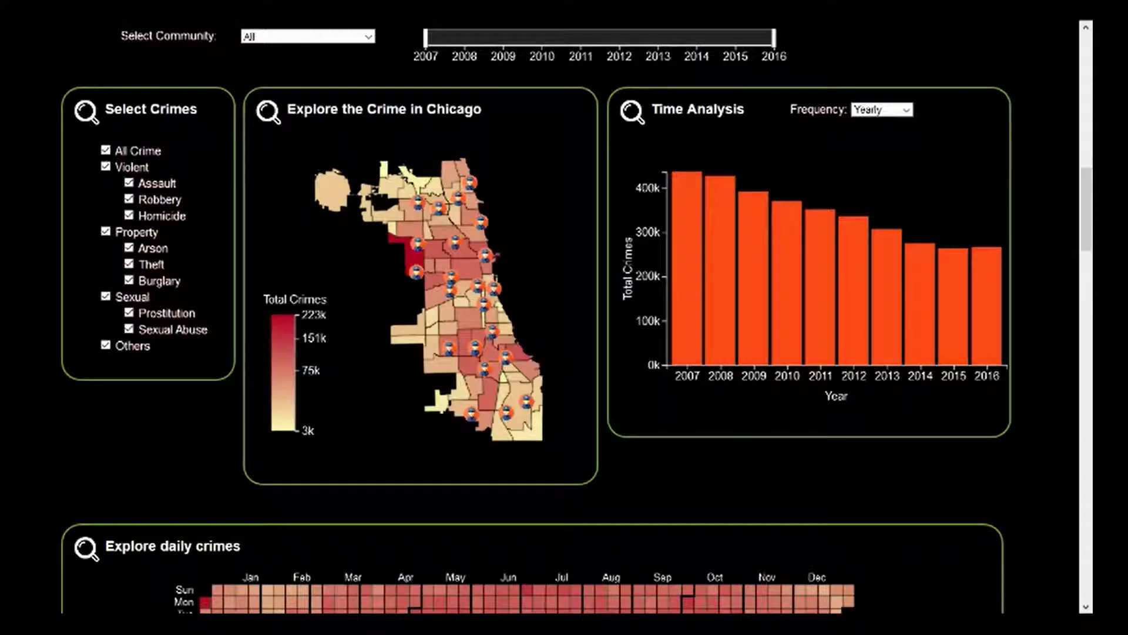
# Look through the frequency options of the Time Analysis chart and keep Yearly selected
pyautogui.click(907, 110)
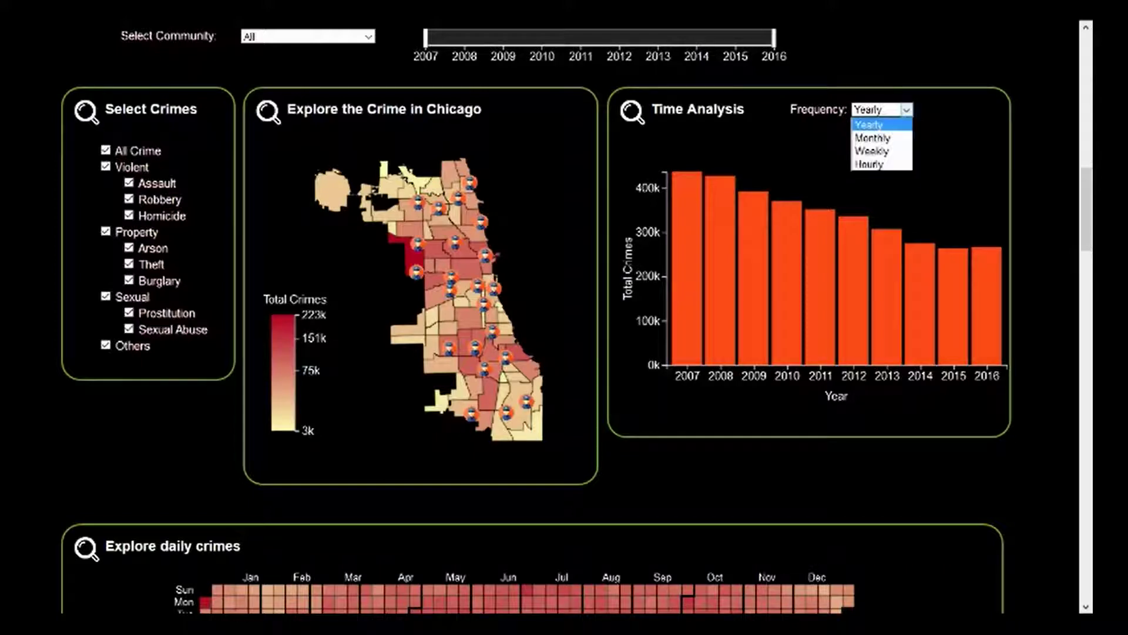
pyautogui.press('Down')
pyautogui.press('Down')
pyautogui.press('Down')
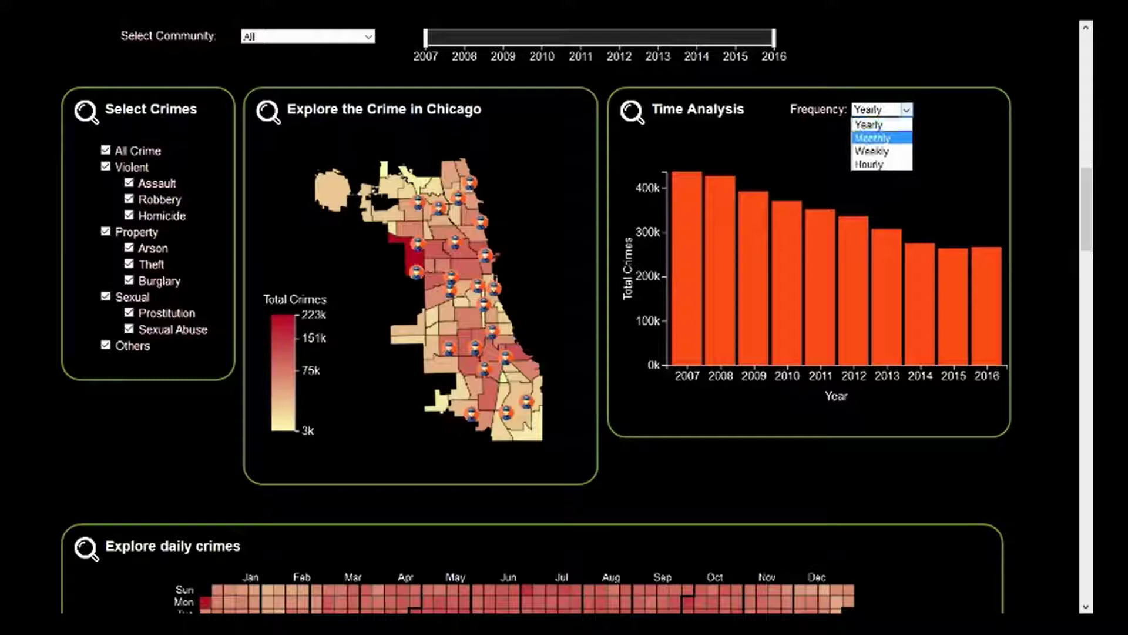
pyautogui.press('Up')
pyautogui.press('Up')
pyautogui.press('Up')
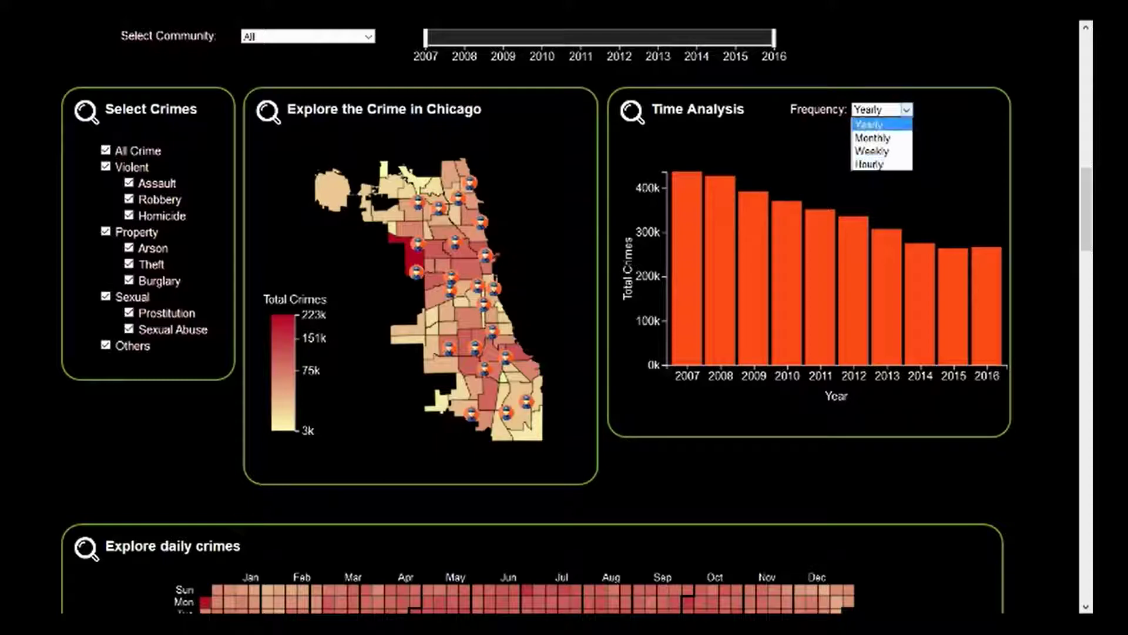
pyautogui.press('Return')
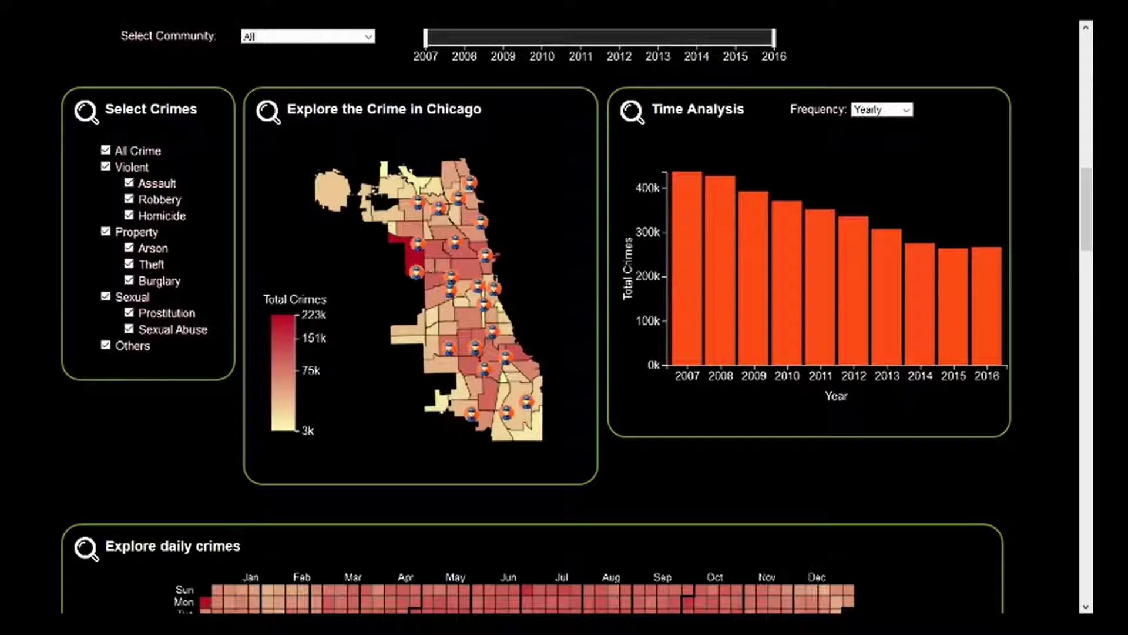
# Filter the crime data to the AUSTIN community, then switch the selection to NEAR WEST SIDE on the map
pyautogui.click(307, 36)
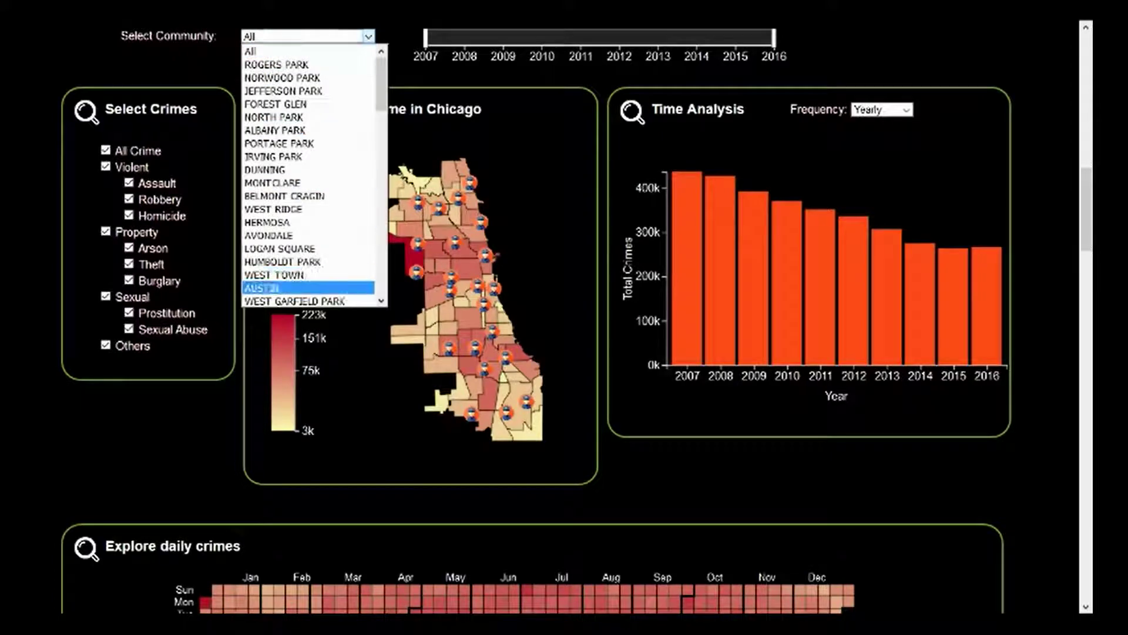
pyautogui.click(307, 287)
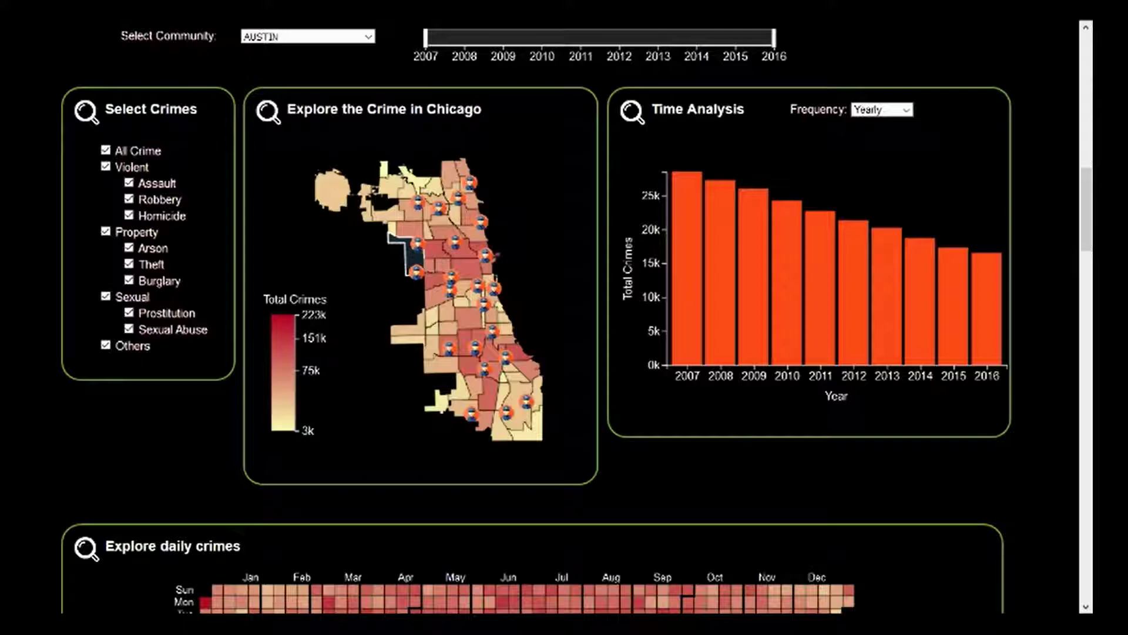
pyautogui.moveTo(418, 258)
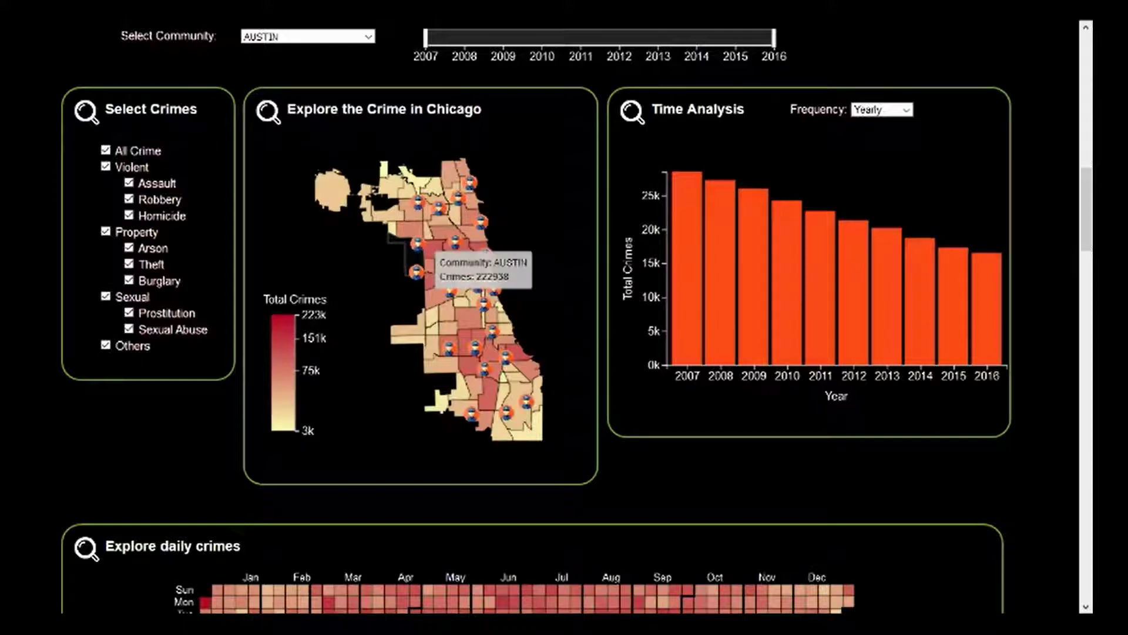
pyautogui.moveTo(814, 203)
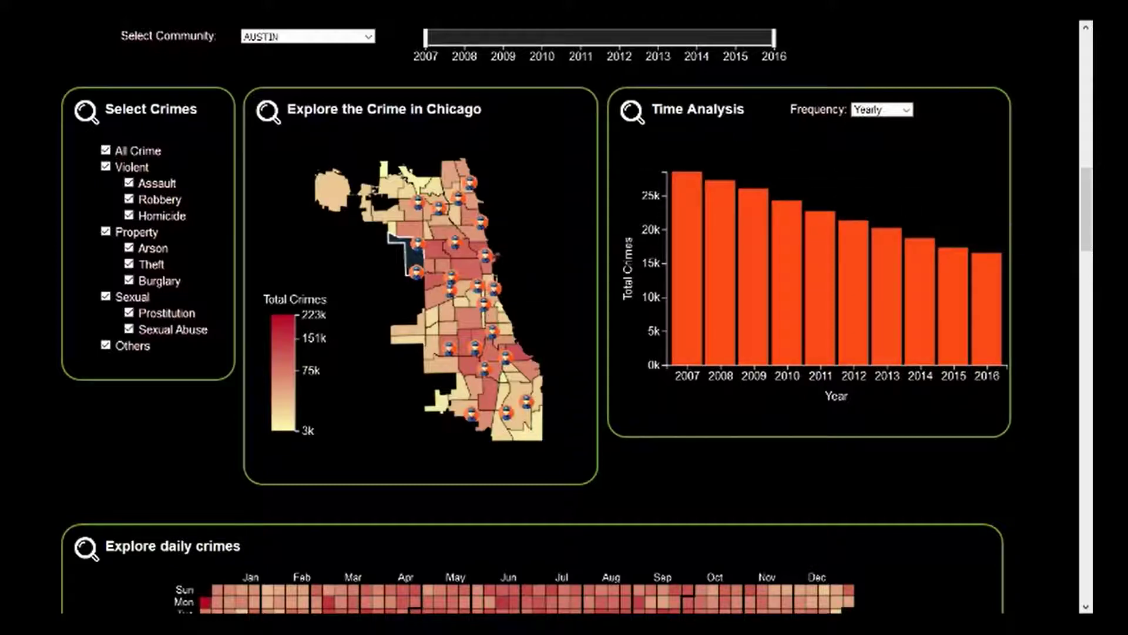
pyautogui.moveTo(467, 269)
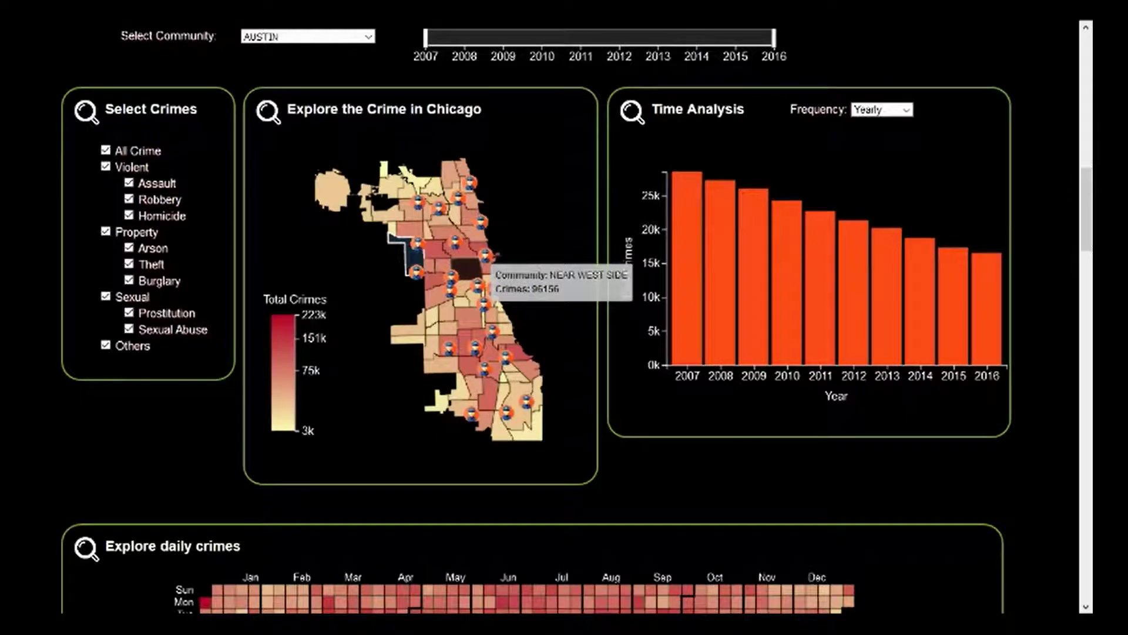
pyautogui.click(469, 269)
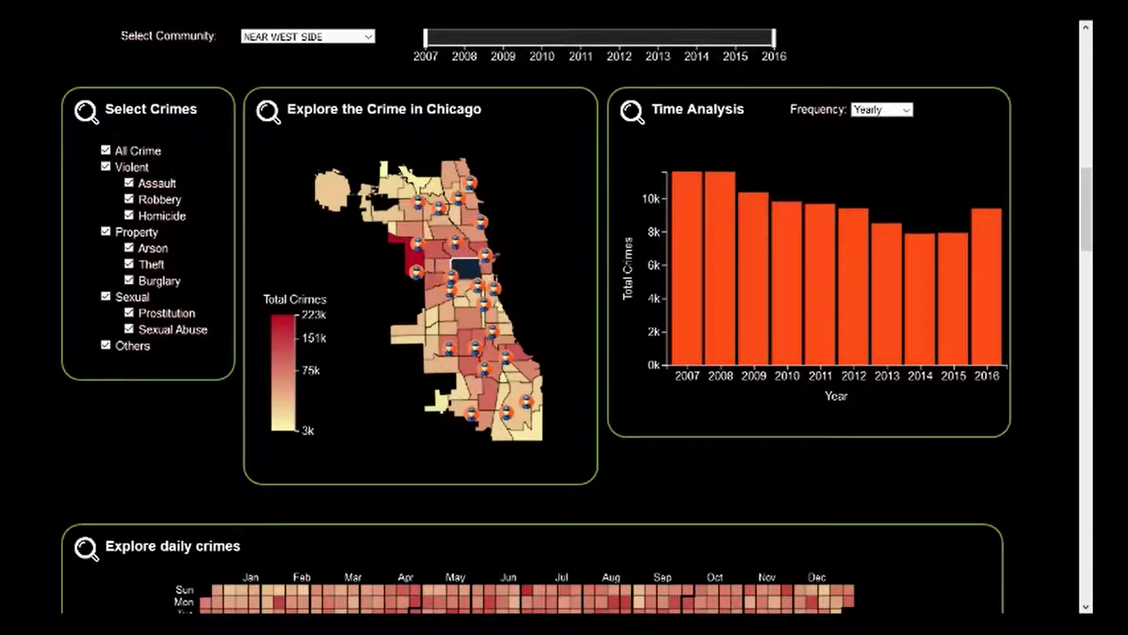
# Set the Time Analysis frequency to Hourly with 3 Hr Block intervals
pyautogui.click(881, 109)
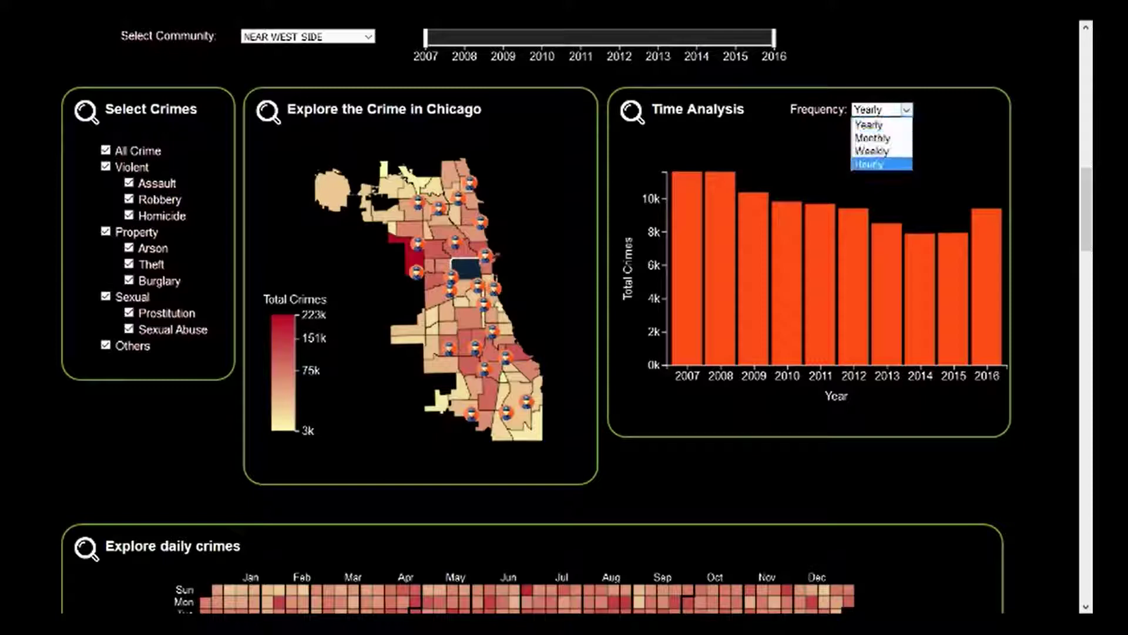
pyautogui.click(869, 164)
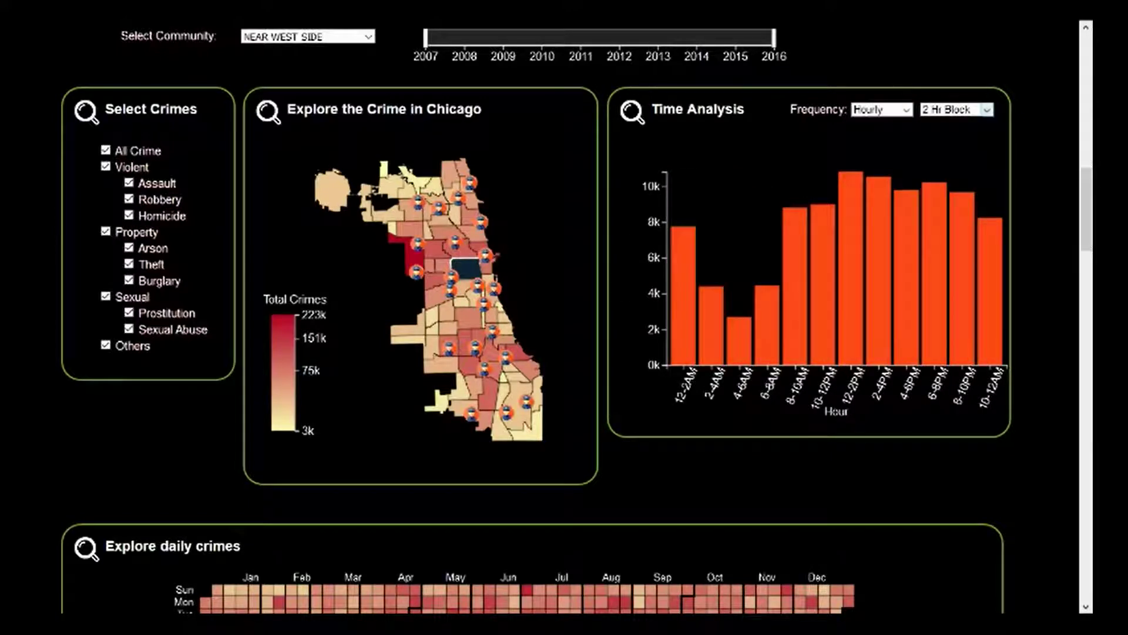
pyautogui.click(987, 109)
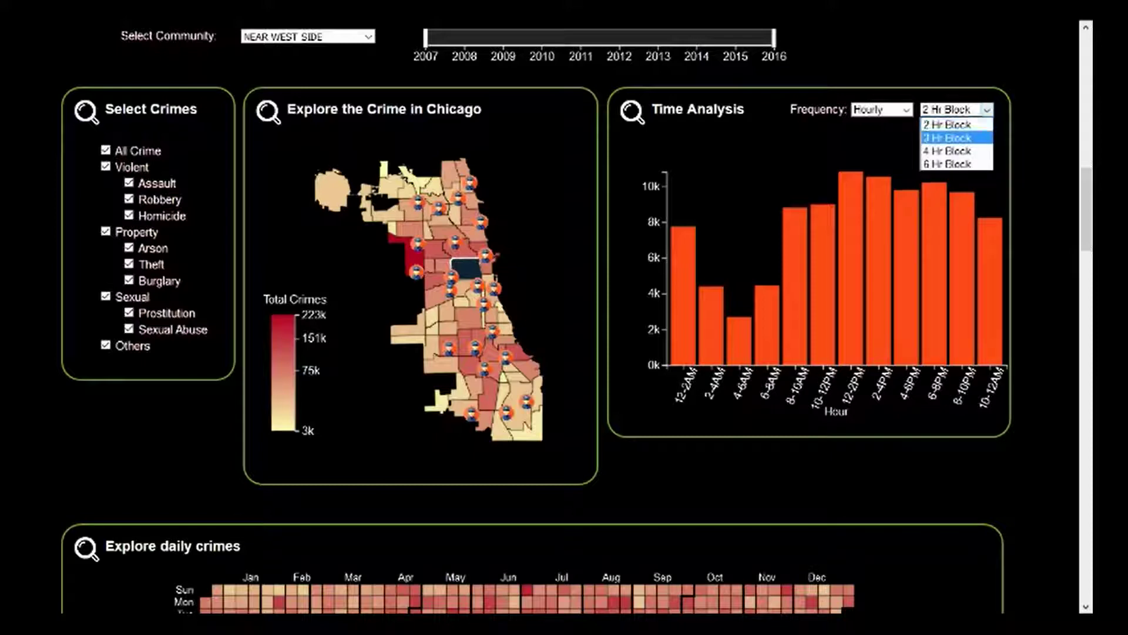
pyautogui.click(956, 137)
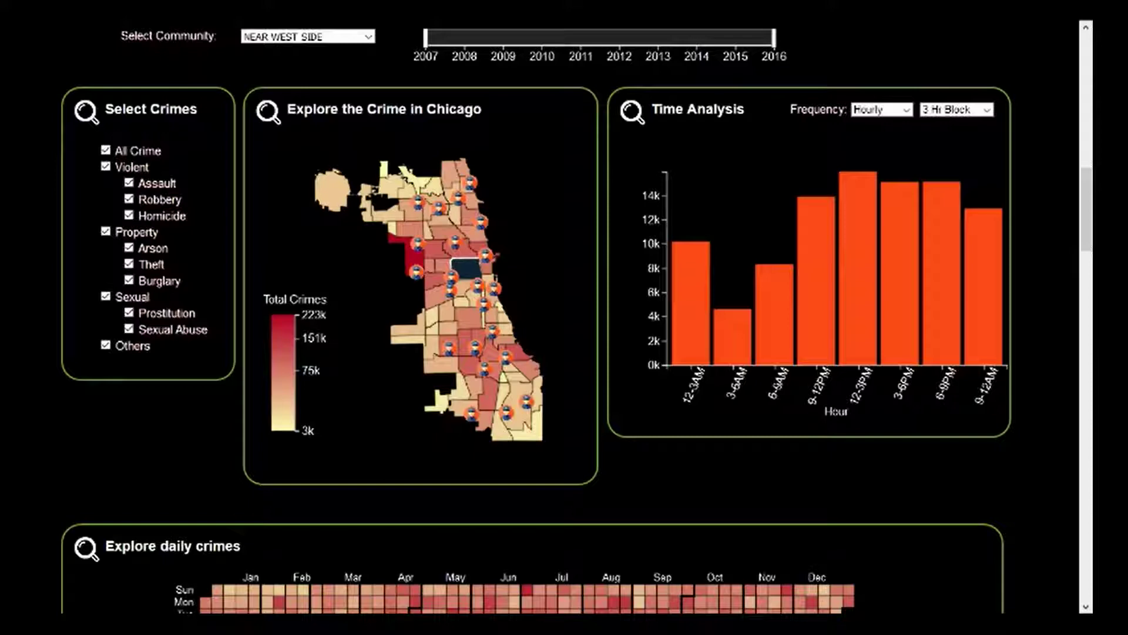
pyautogui.moveTo(774, 314)
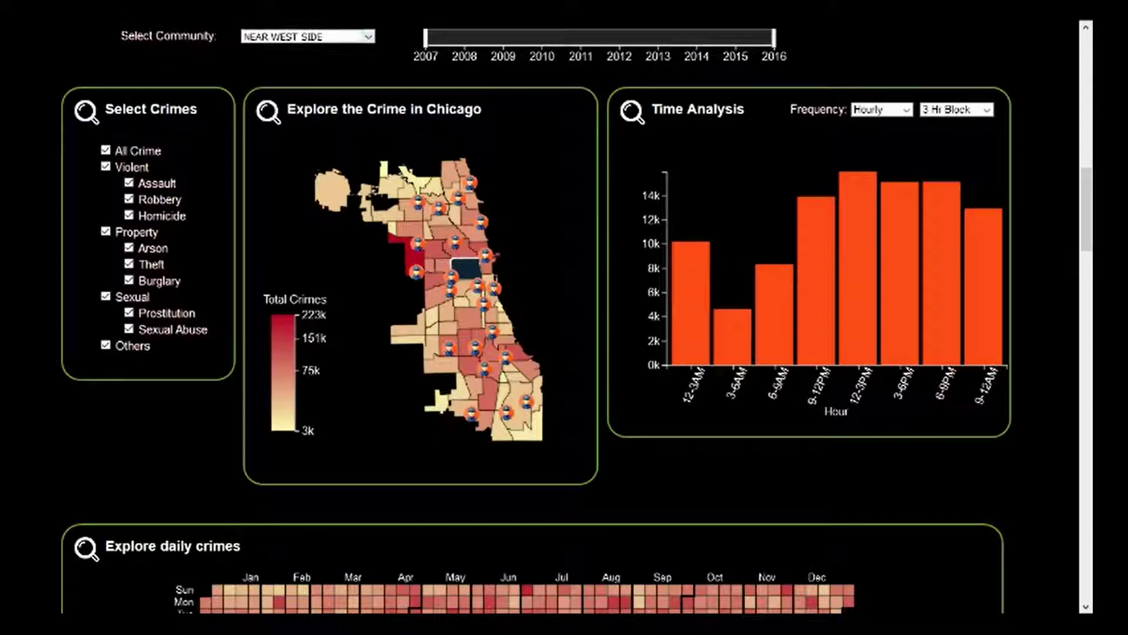
# Reset the community filter to All
pyautogui.click(368, 36)
pyautogui.scroll(7, 276, 53)
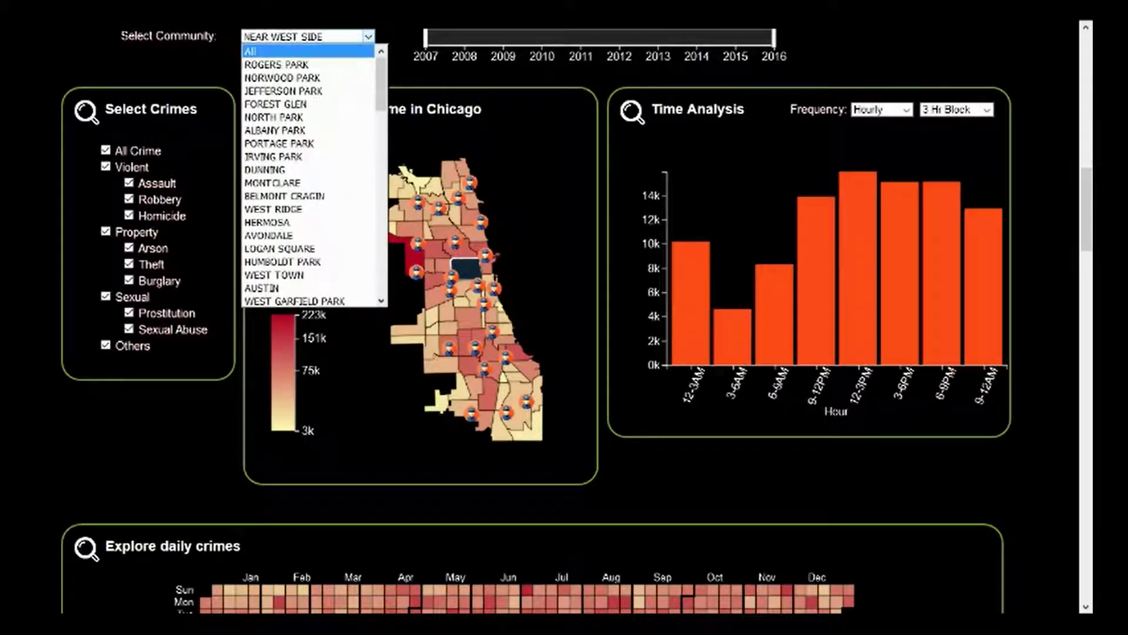
pyautogui.click(276, 51)
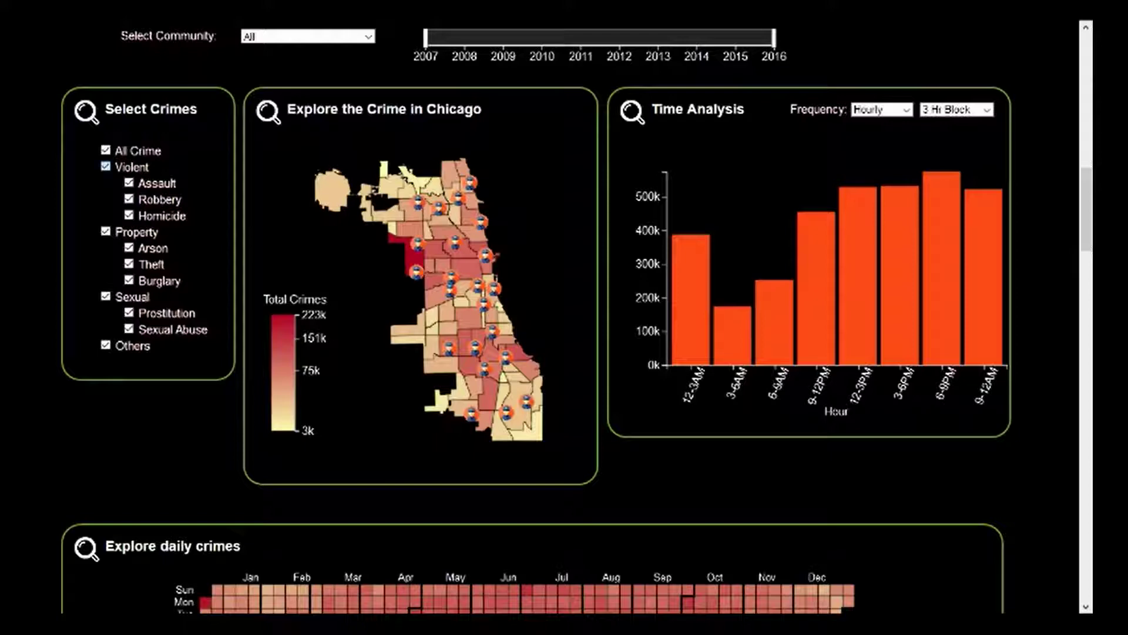
# Exclude Violent, Sexual and Others so only Property crimes remain, and inspect the crime counts of several communities on the map
pyautogui.click(106, 167)
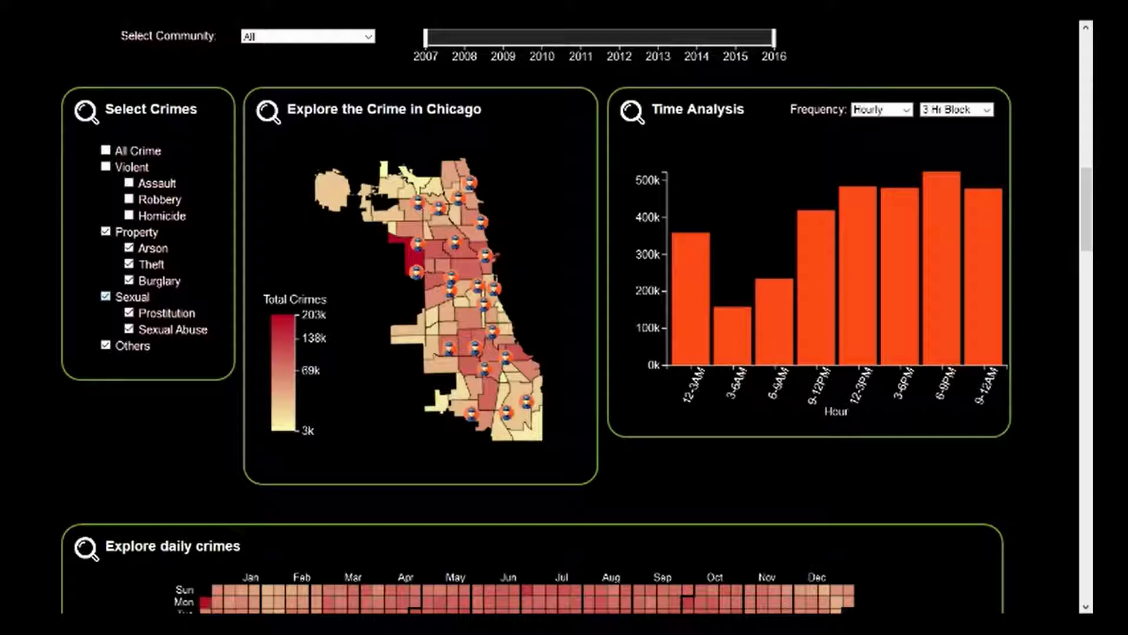
pyautogui.click(106, 296)
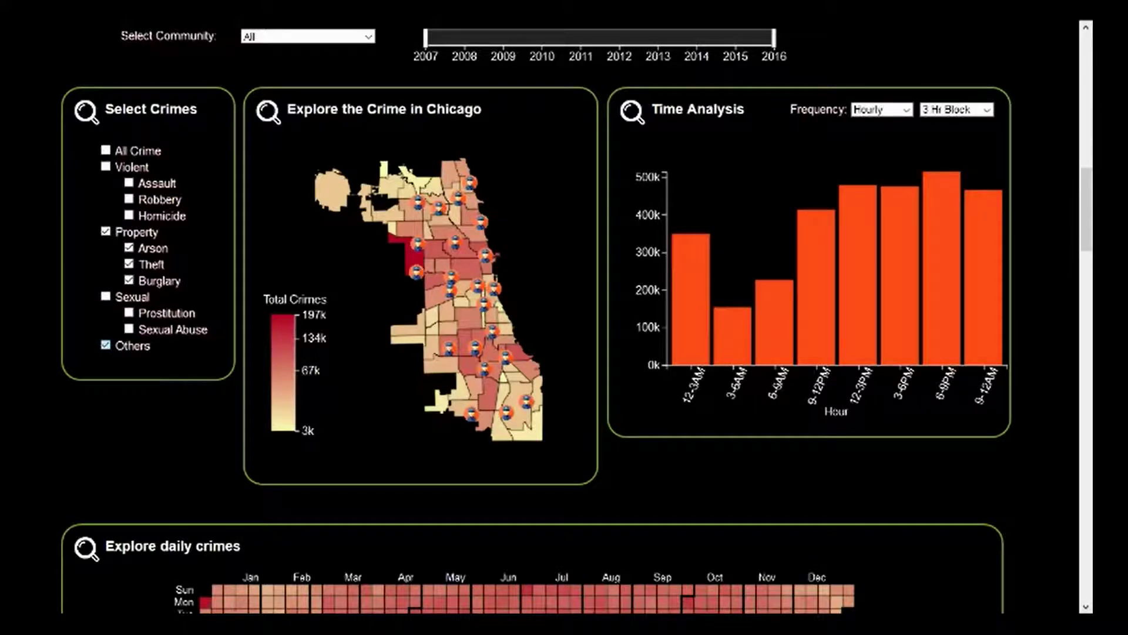
pyautogui.click(106, 345)
pyautogui.moveTo(490, 250)
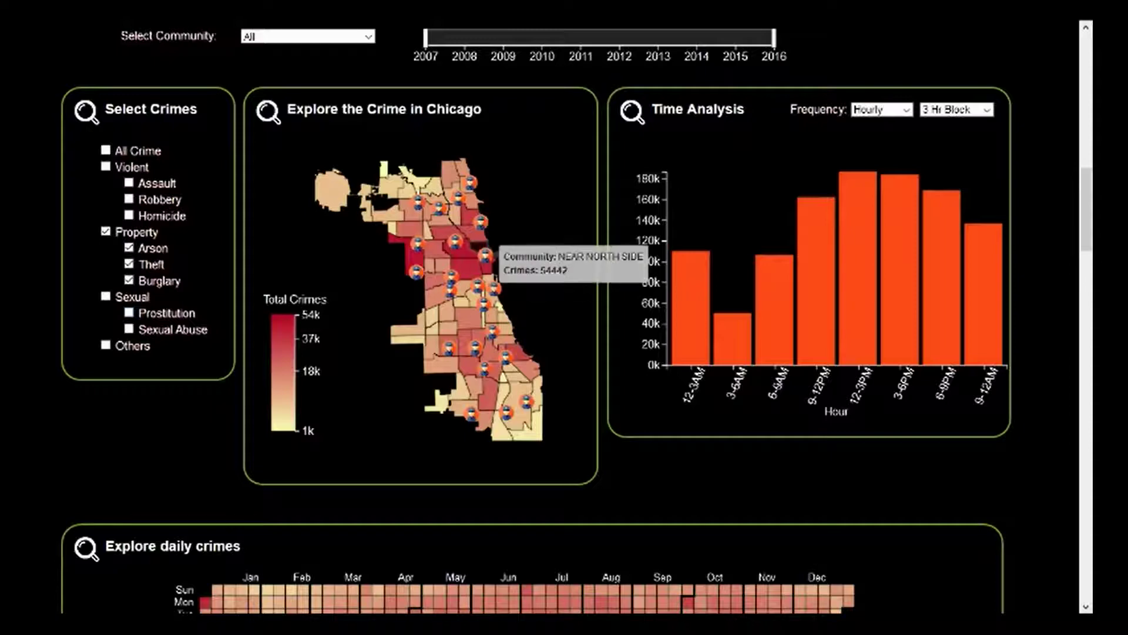
pyautogui.moveTo(421, 259)
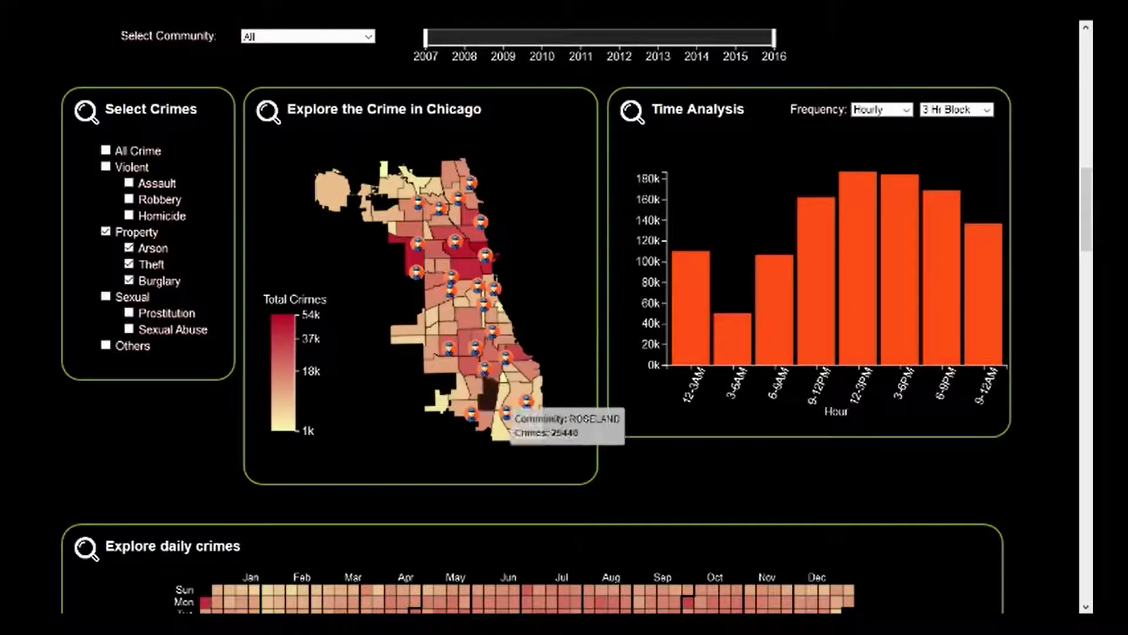
pyautogui.moveTo(493, 405)
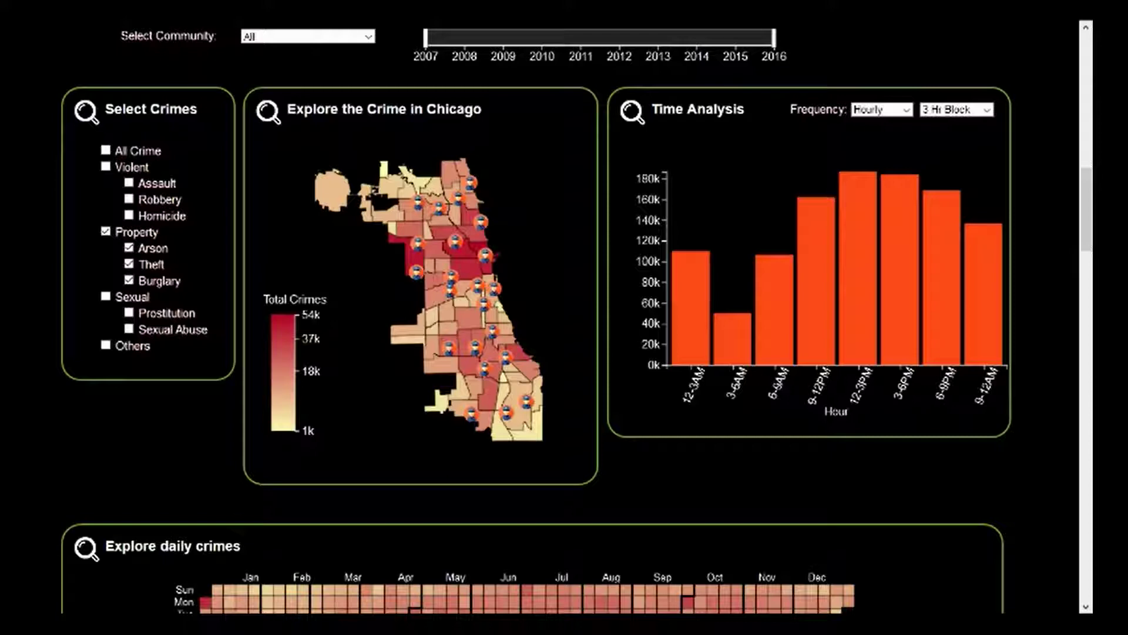
# Set the Time Analysis frequency to Monthly and select All Crime to include every crime type
pyautogui.click(882, 109)
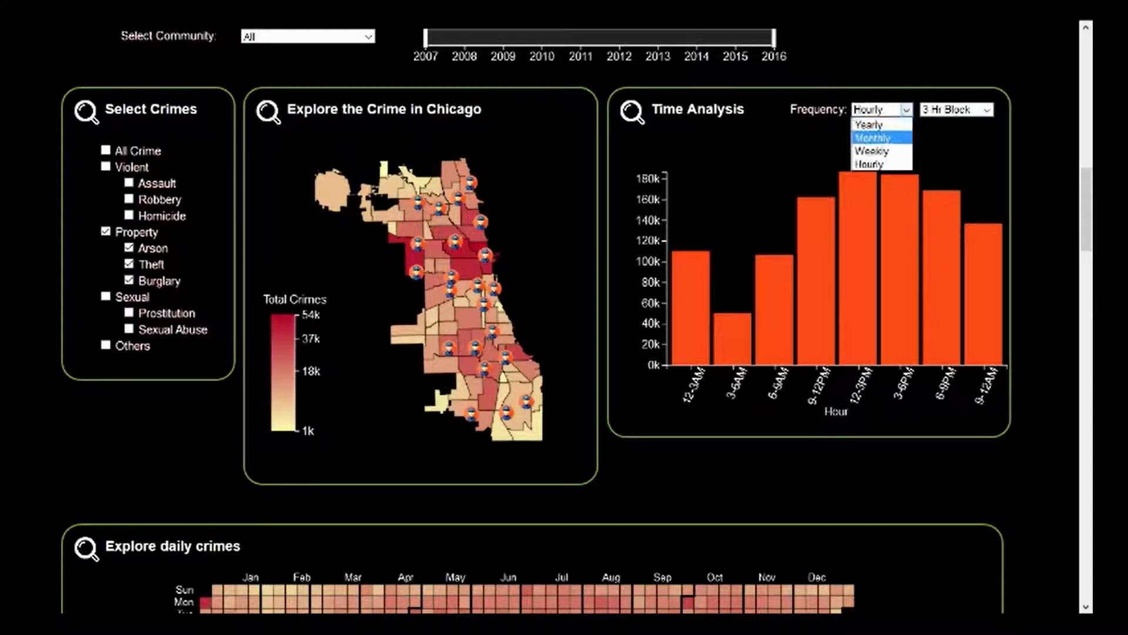
pyautogui.click(873, 137)
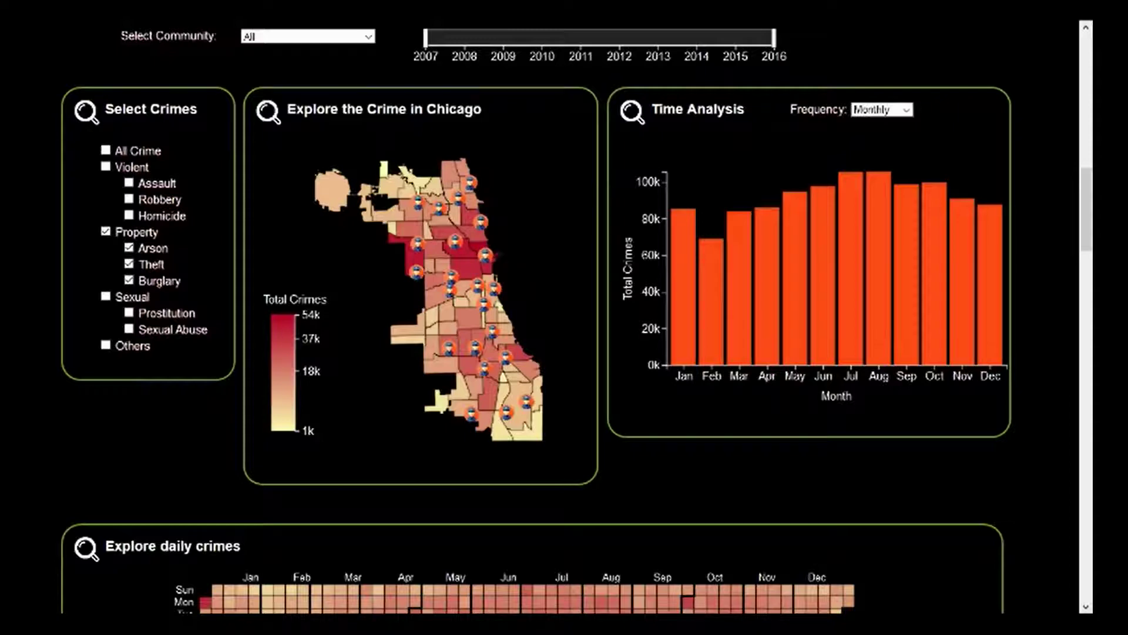
pyautogui.moveTo(472, 183)
pyautogui.click(106, 150)
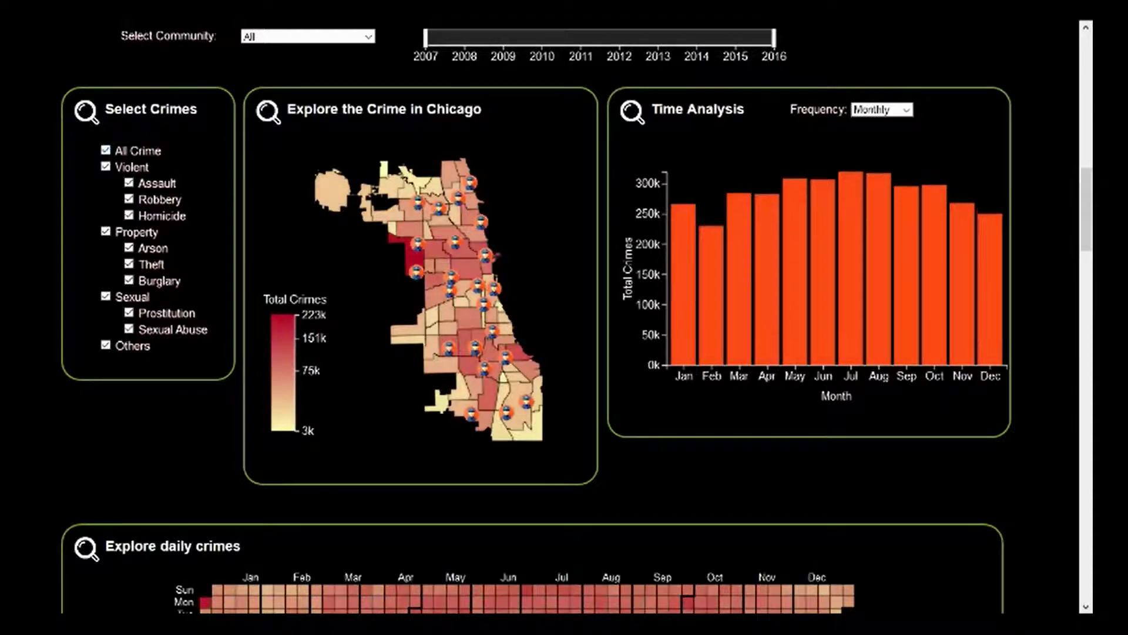
# Narrow the year range to 2011–2016 and set the Time Analysis frequency to Yearly
pyautogui.moveTo(425, 37); pyautogui.dragTo(583, 37)
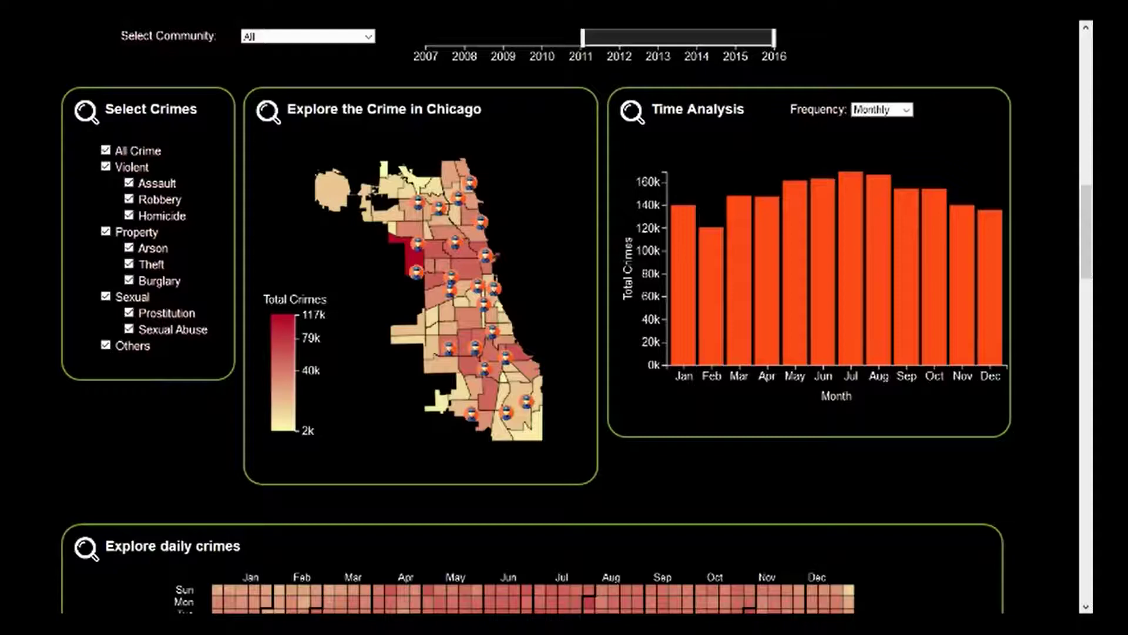
pyautogui.click(882, 109)
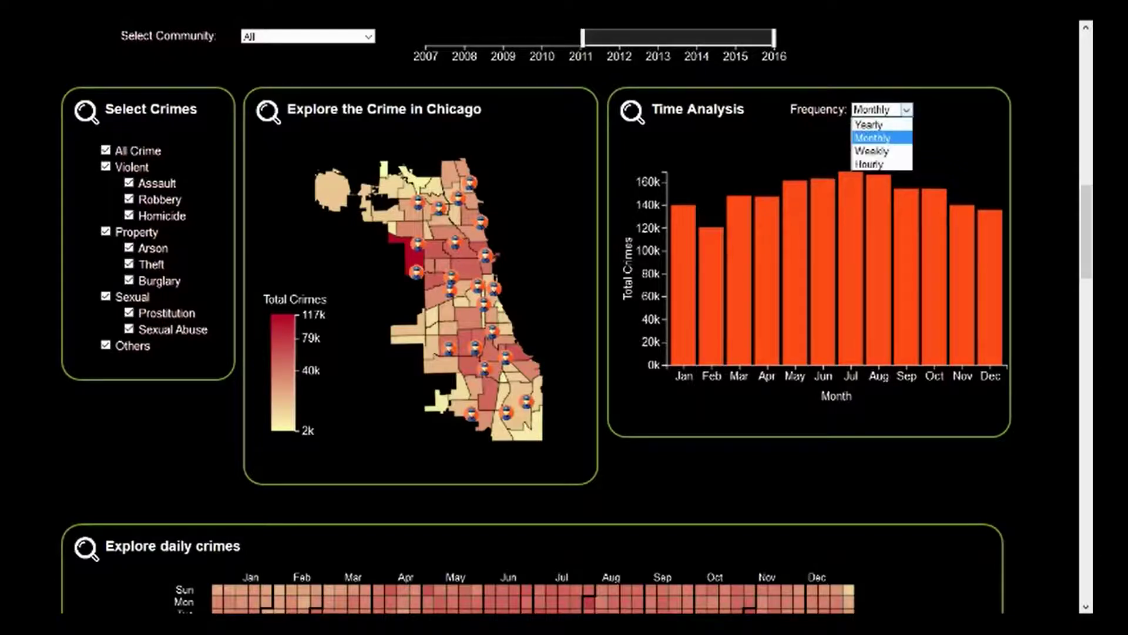
pyautogui.click(869, 125)
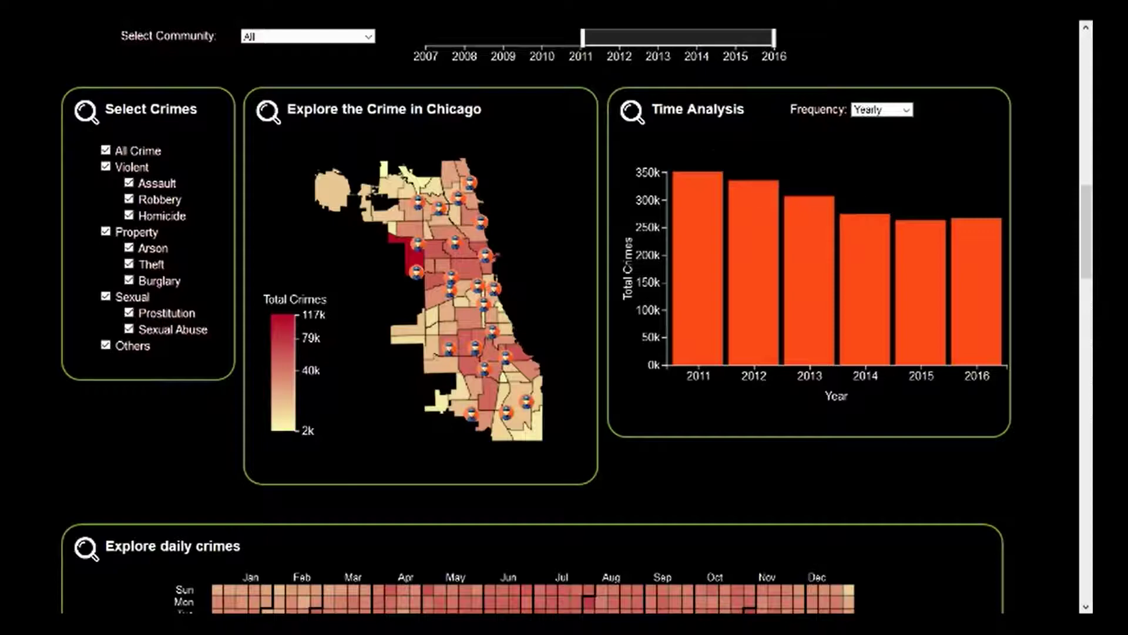
pyautogui.moveTo(810, 212)
pyautogui.moveTo(976, 234)
# Restore the year range to 2007–2016 and examine the daily crimes calendars for the individual years
pyautogui.moveTo(582, 37); pyautogui.dragTo(426, 37)
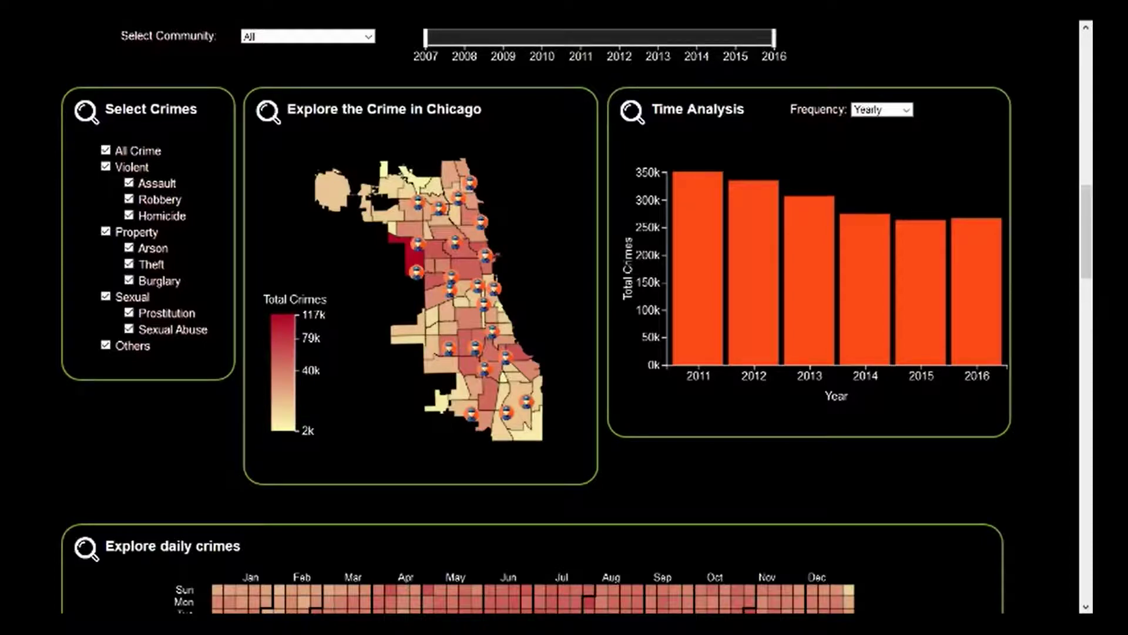
pyautogui.scroll(-6, 576, 317)
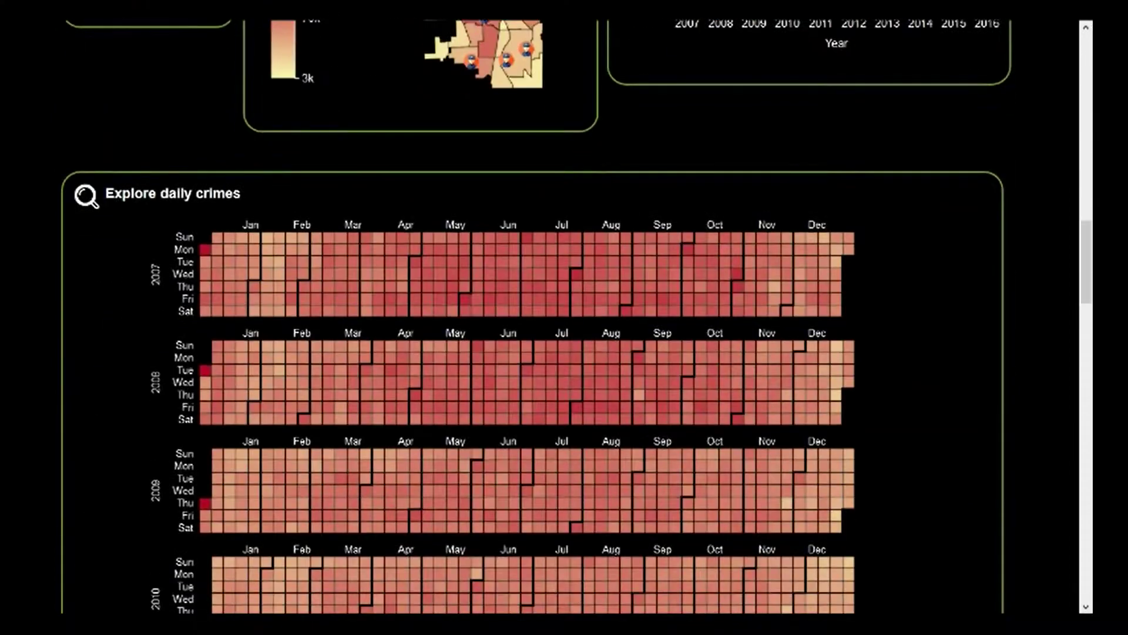
pyautogui.scroll(-3, 576, 317)
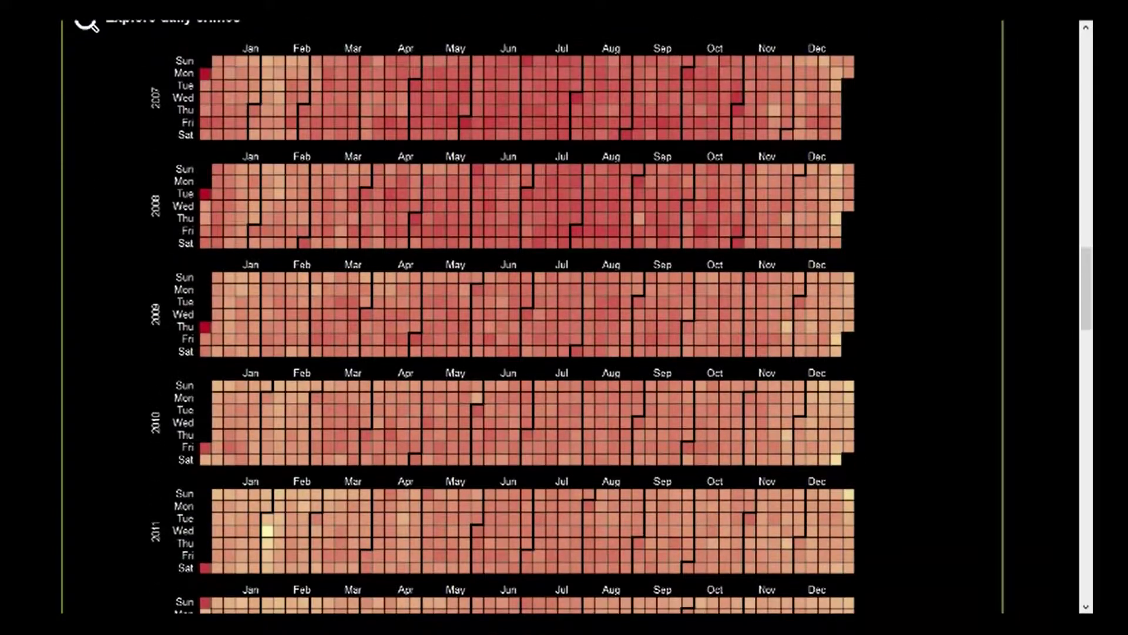
pyautogui.moveTo(1086, 289); pyautogui.dragTo(1086, 283)
pyautogui.moveTo(441, 266)
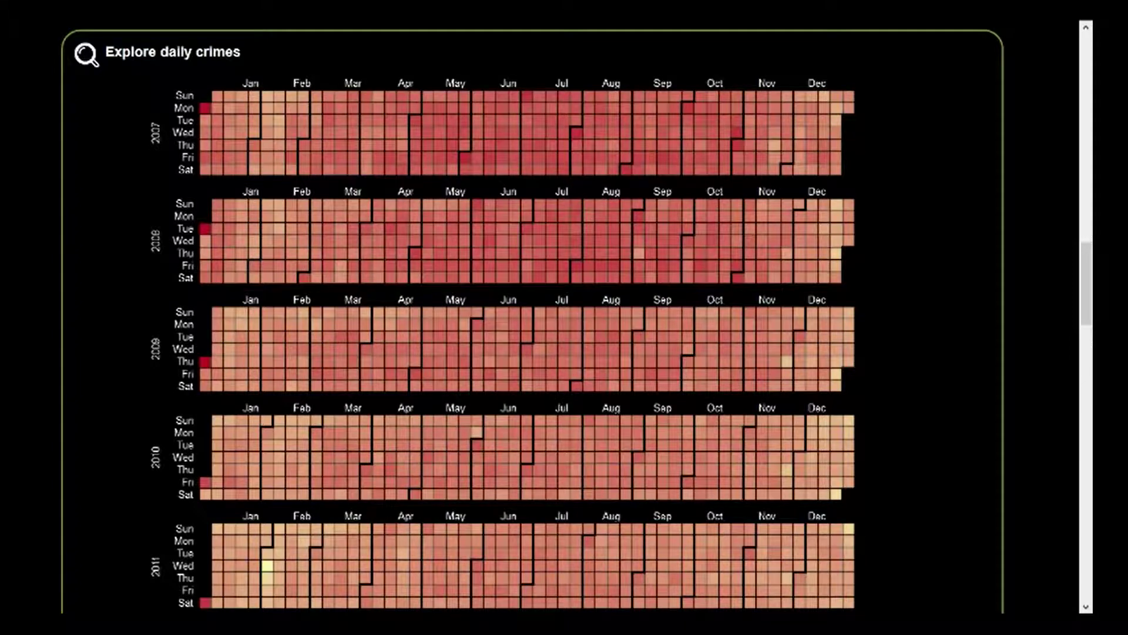
# Compare the daily crimes calendars of the successive years through 2016
pyautogui.scroll(-5, 527, 317)
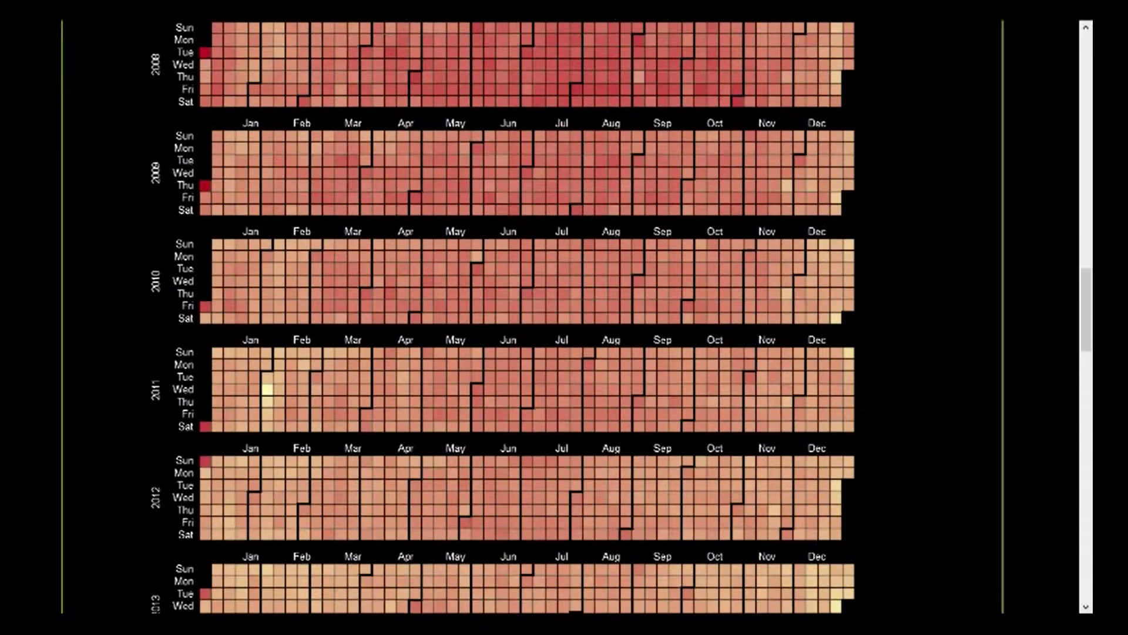
pyautogui.scroll(-4, 527, 318)
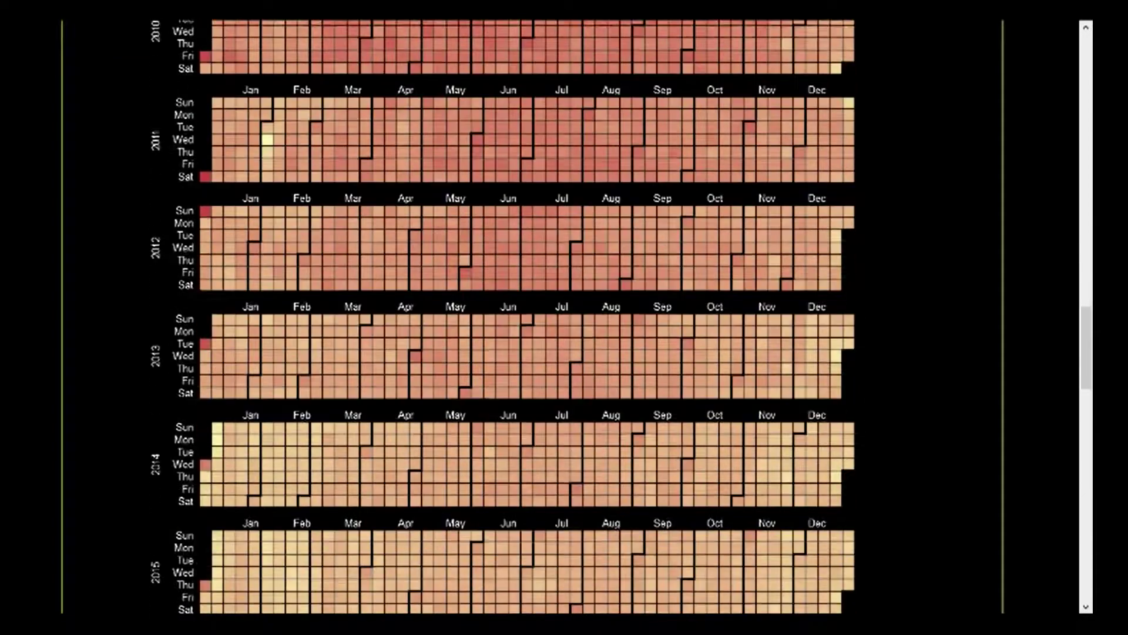
pyautogui.scroll(-4, 527, 317)
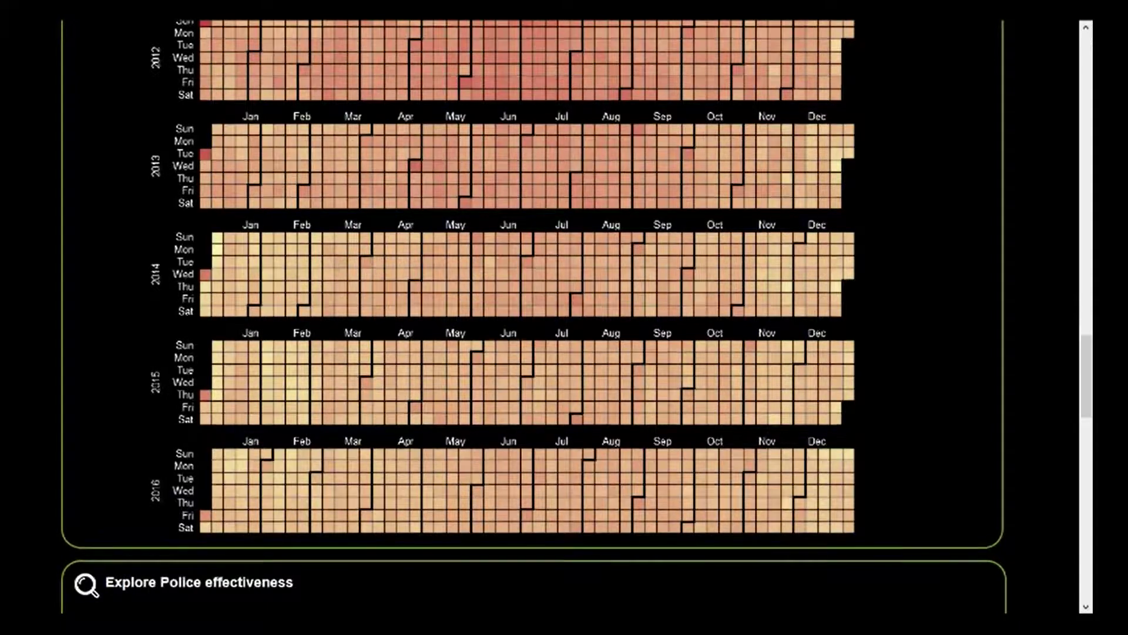
pyautogui.scroll(2, 527, 318)
pyautogui.scroll(-2, 527, 317)
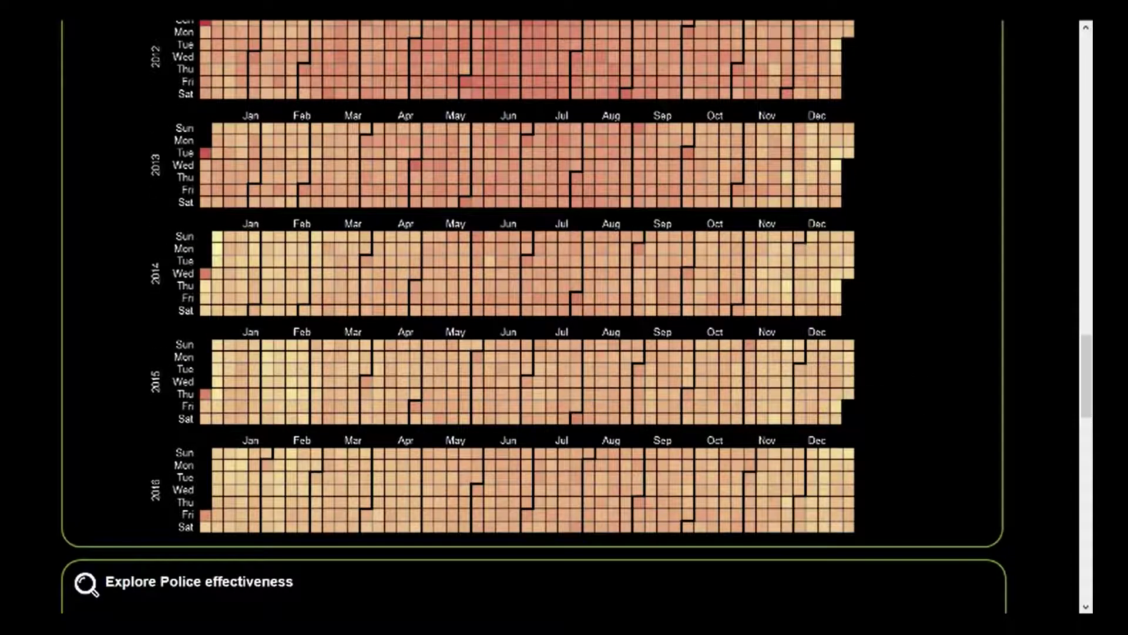
# Narrow the year range to 2013–2016 and inspect individual days in the daily crimes calendars
pyautogui.scroll(20, 527, 317)
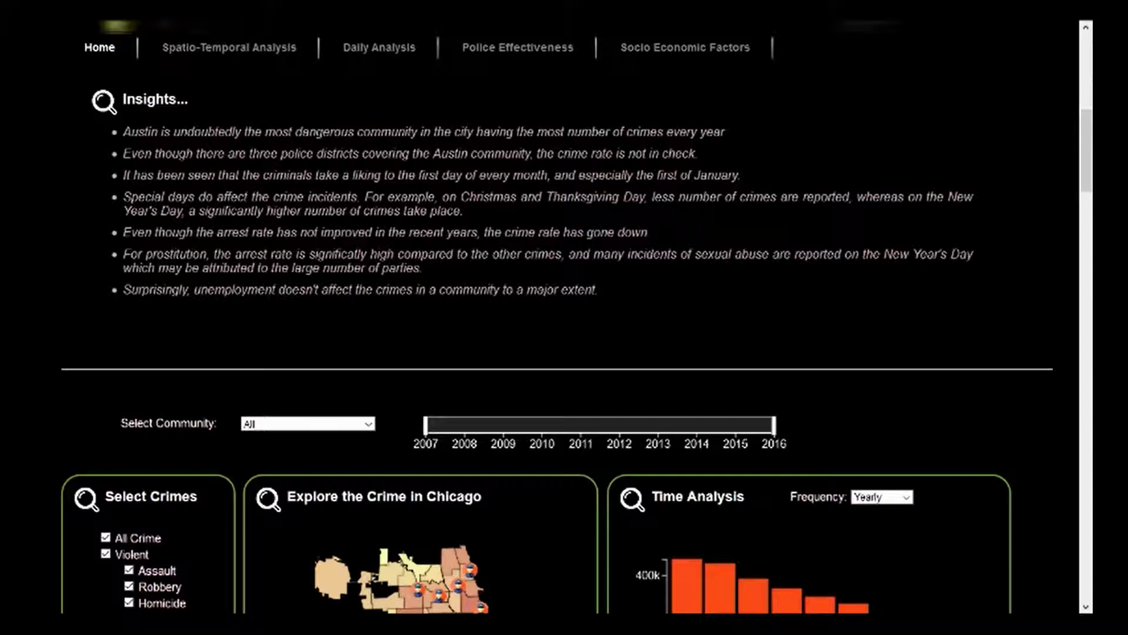
pyautogui.moveTo(426, 424); pyautogui.dragTo(653, 425)
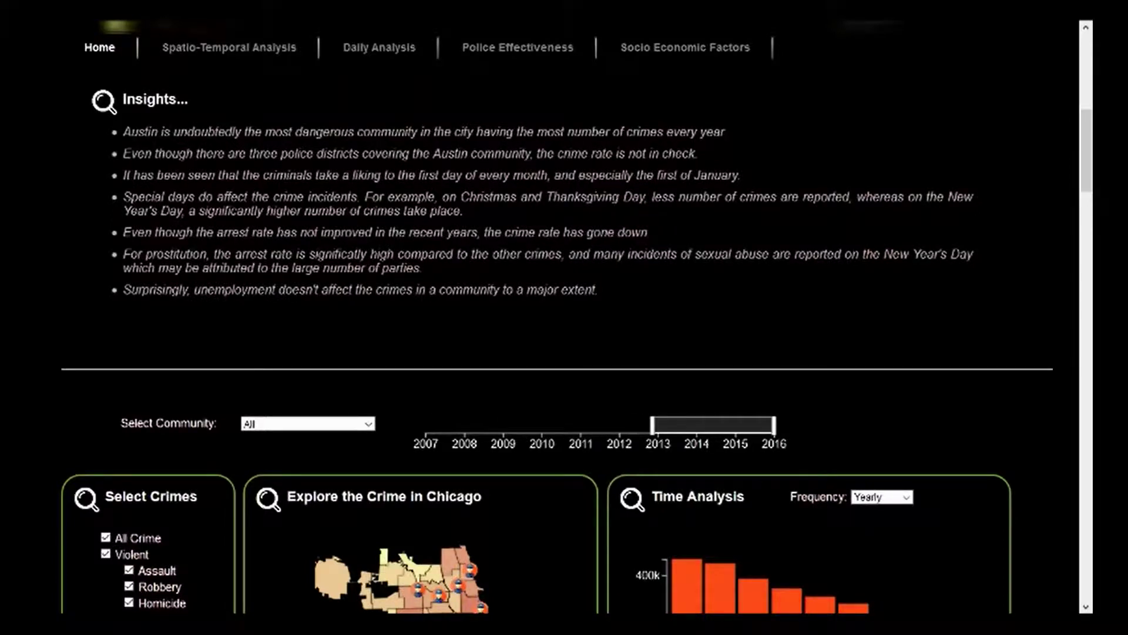
pyautogui.scroll(-5, 564, 318)
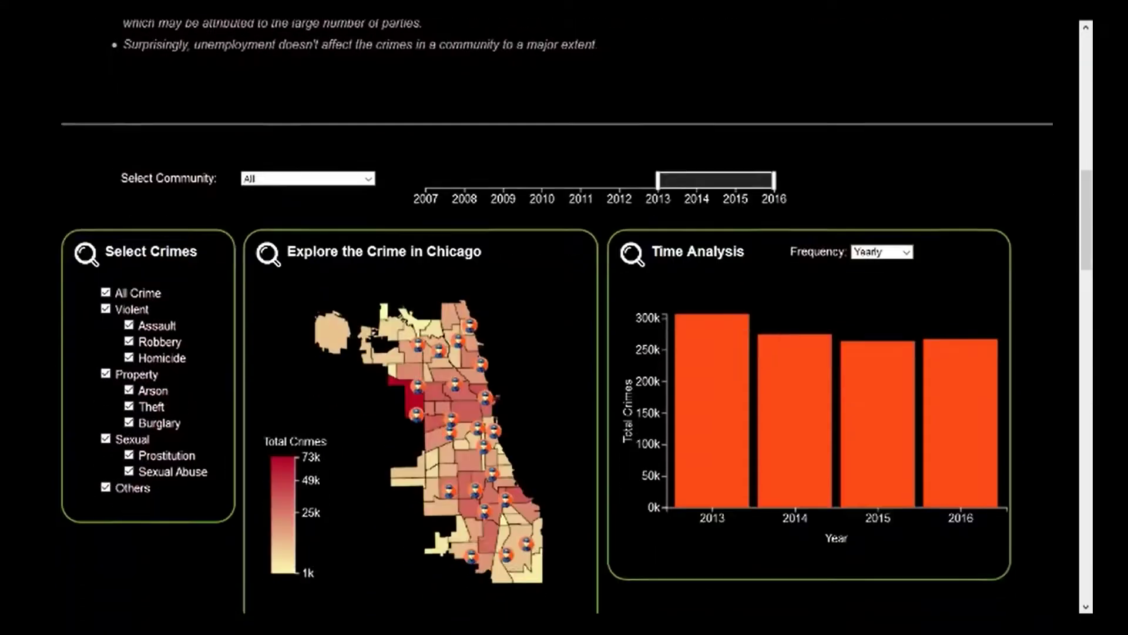
pyautogui.scroll(-10, 812, 351)
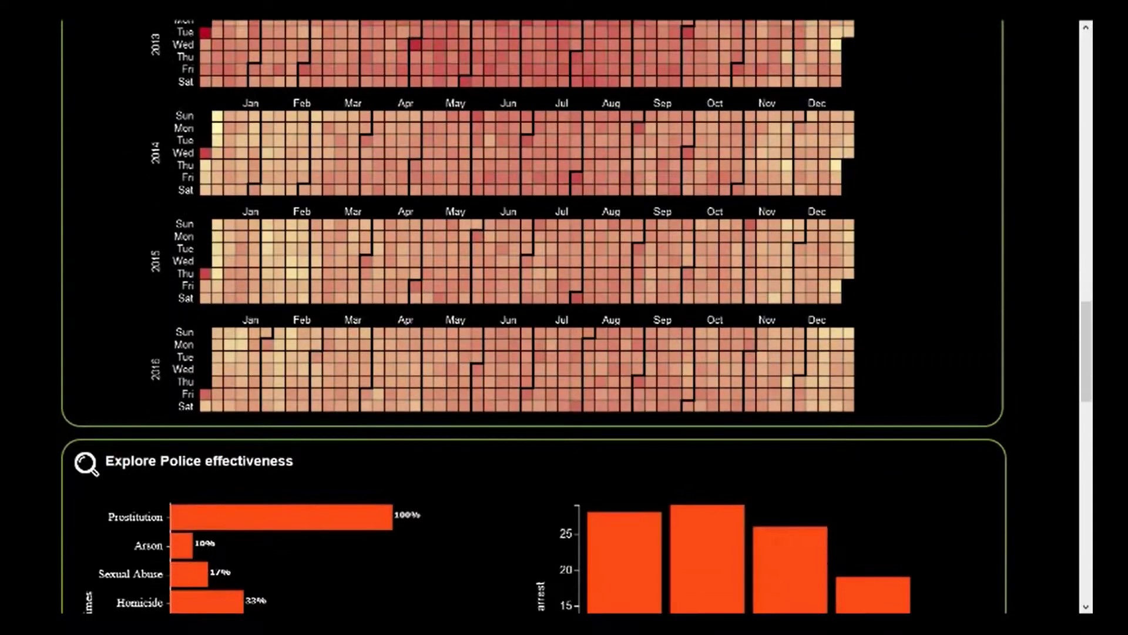
pyautogui.scroll(1, 812, 351)
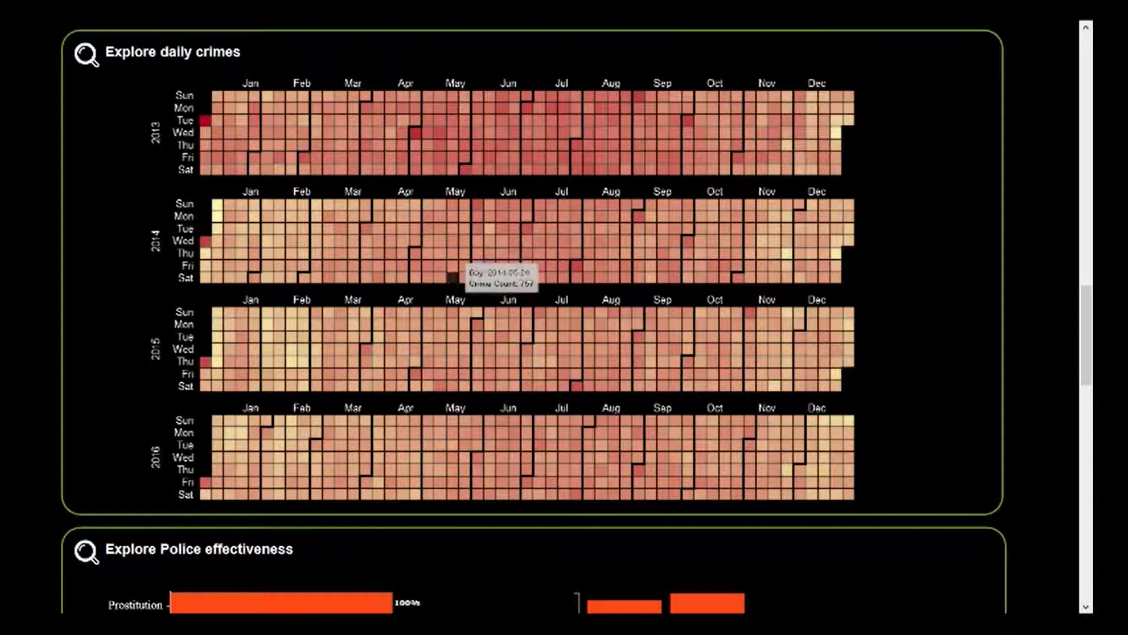
pyautogui.moveTo(217, 216)
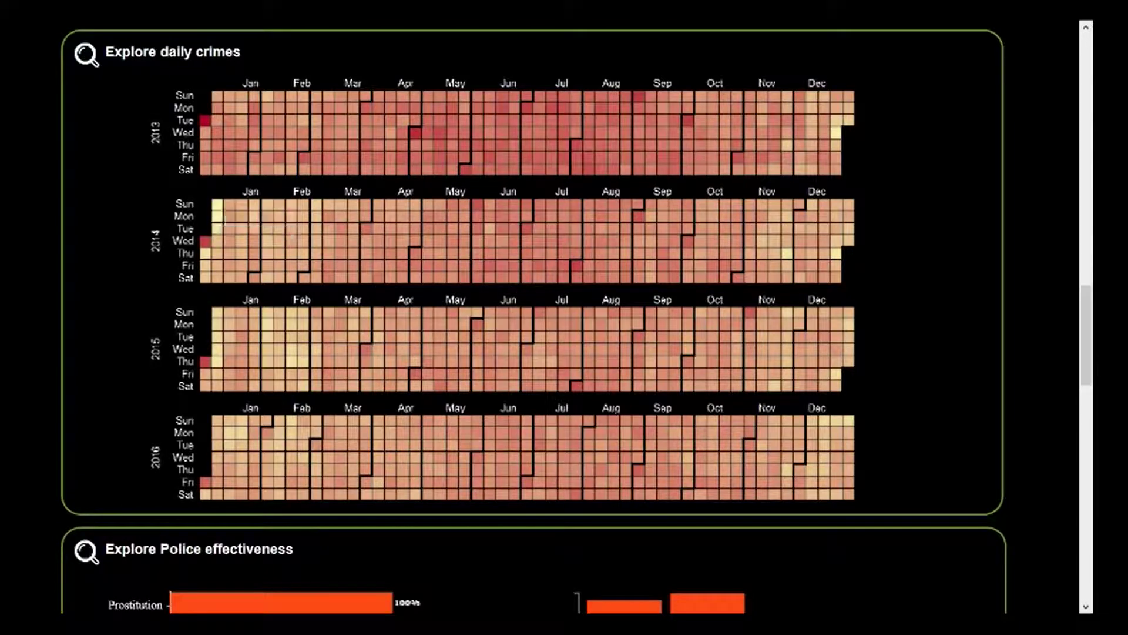
# Filter the dashboard to the AUSTIN community without Violent and Others crimes, and examine its daily crimes calendars
pyautogui.scroll(9, 534, 321)
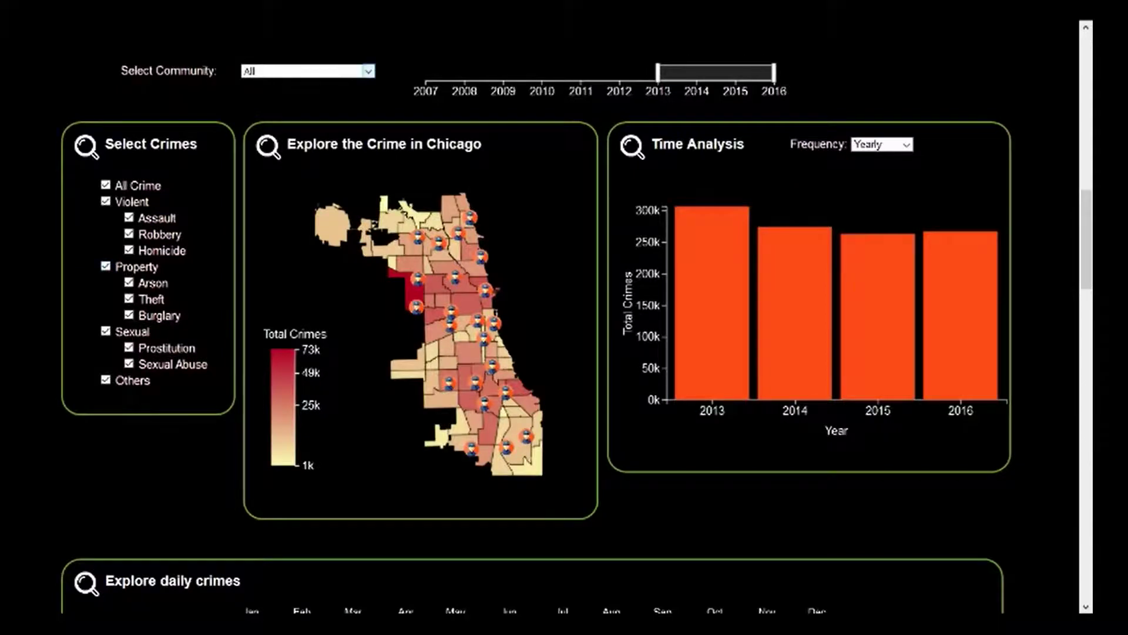
pyautogui.click(368, 71)
pyautogui.click(308, 323)
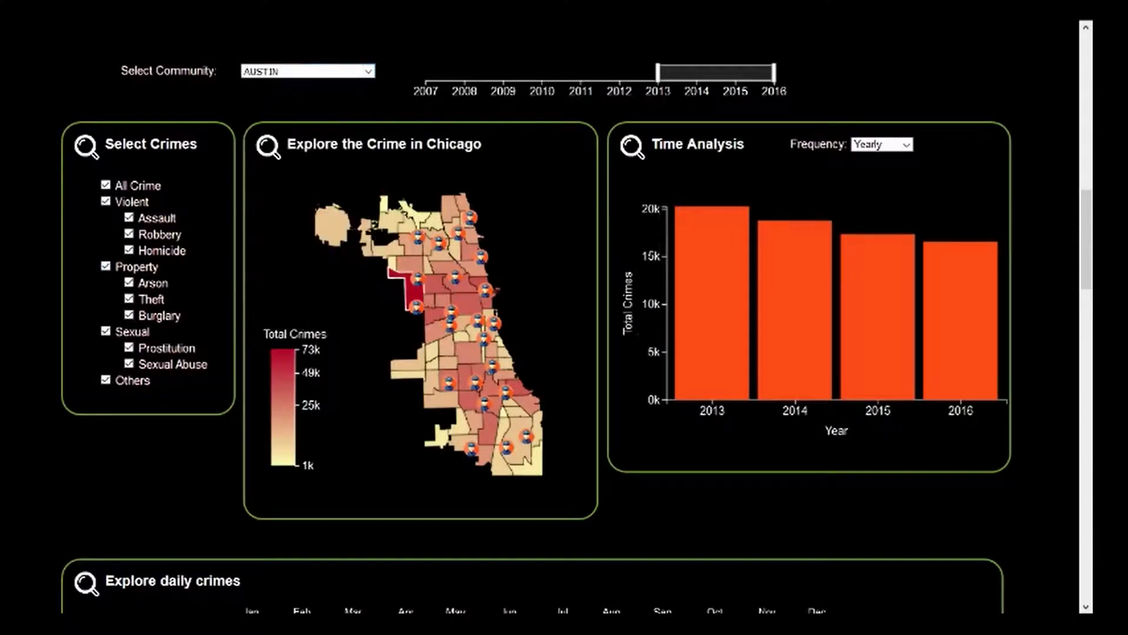
pyautogui.click(106, 201)
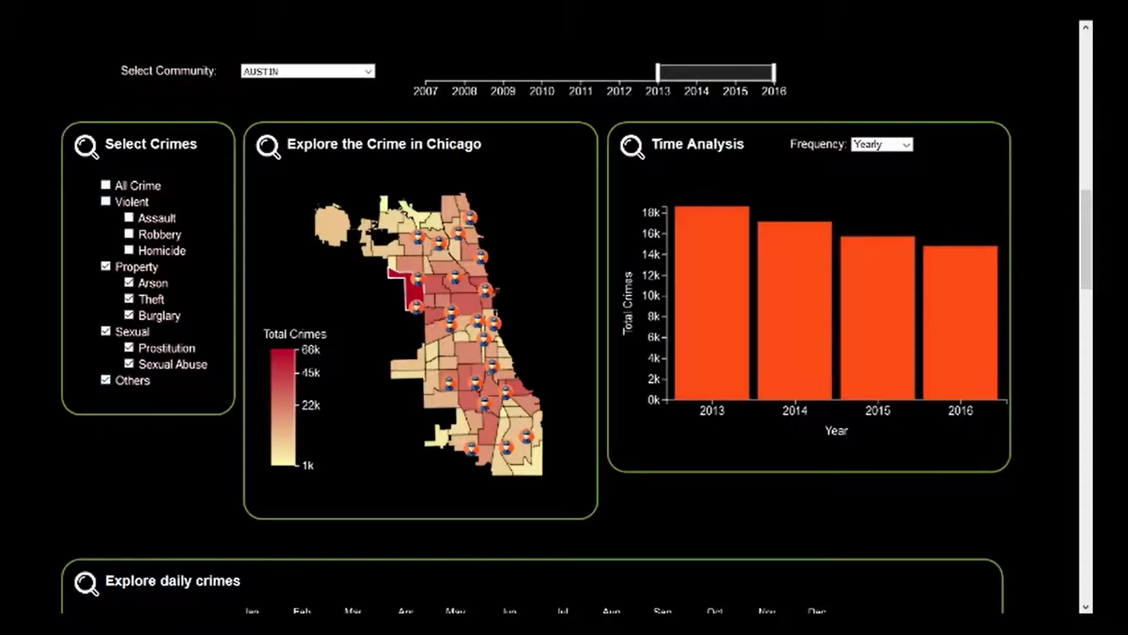
pyautogui.click(105, 380)
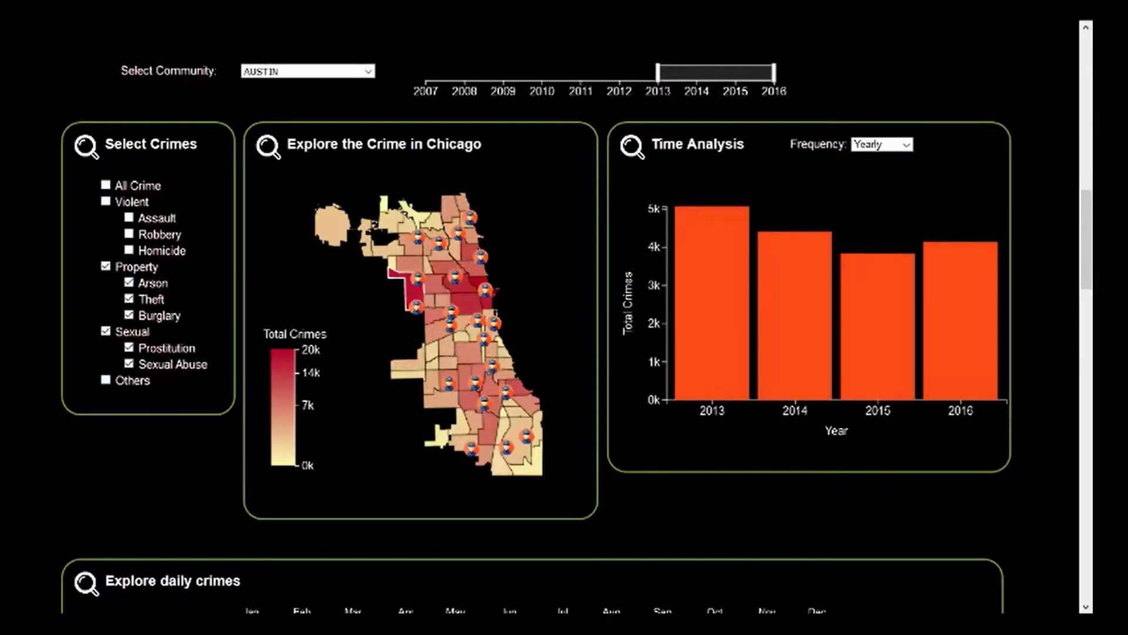
pyautogui.scroll(-9, 564, 318)
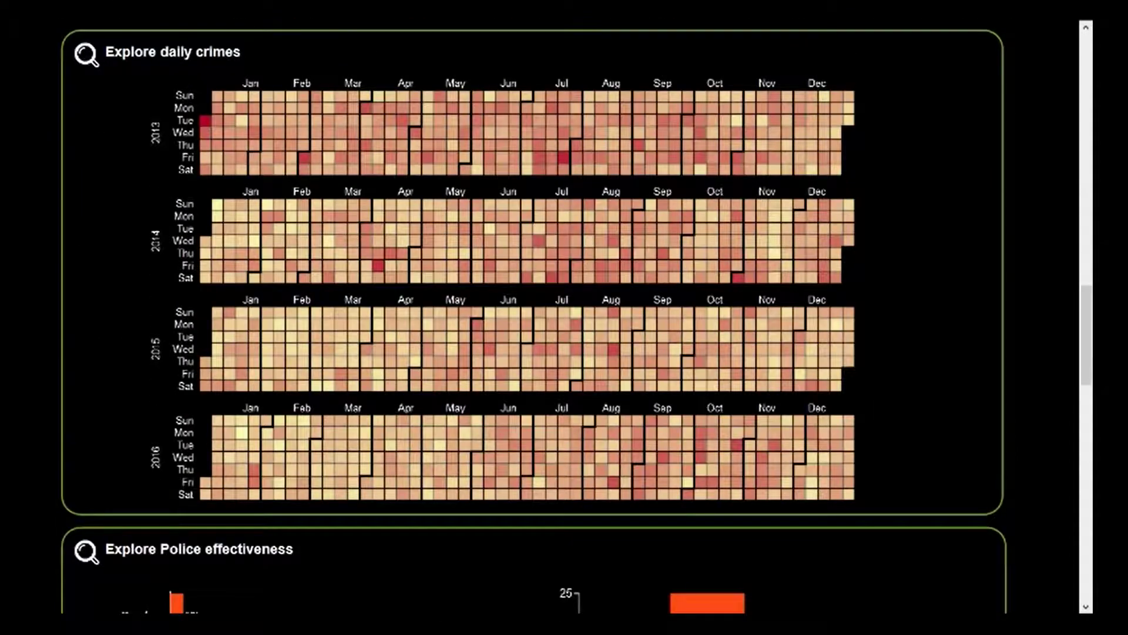
pyautogui.scroll(-6, 564, 317)
# Reset the filters to All Crime, all communities and the full 2007–2016 year range
pyautogui.scroll(15, 564, 317)
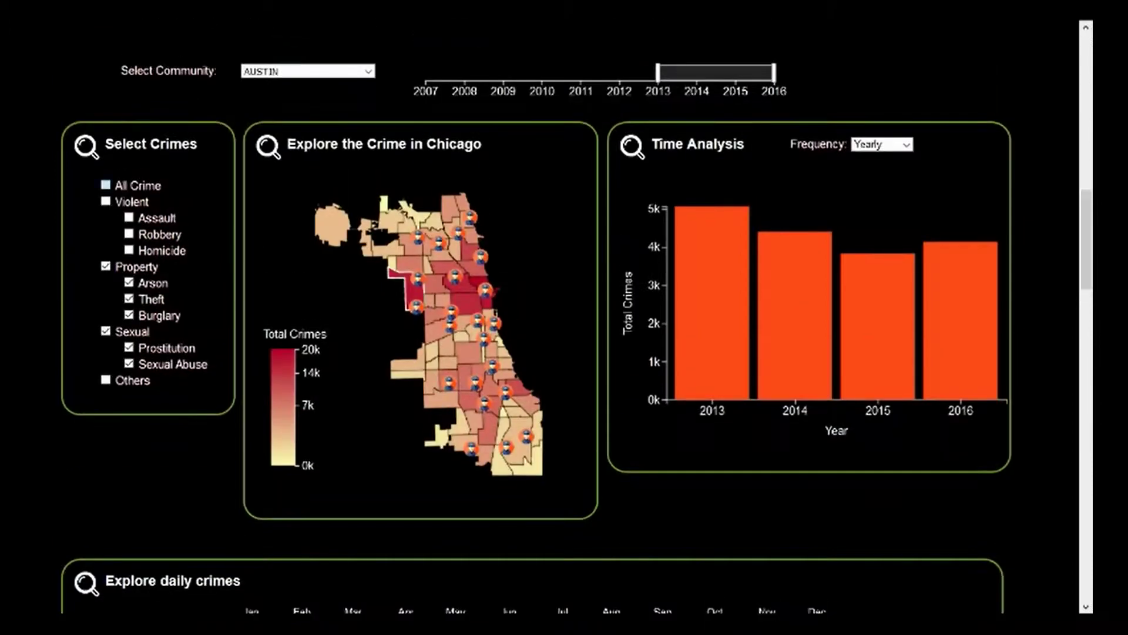
pyautogui.click(105, 184)
pyautogui.click(368, 71)
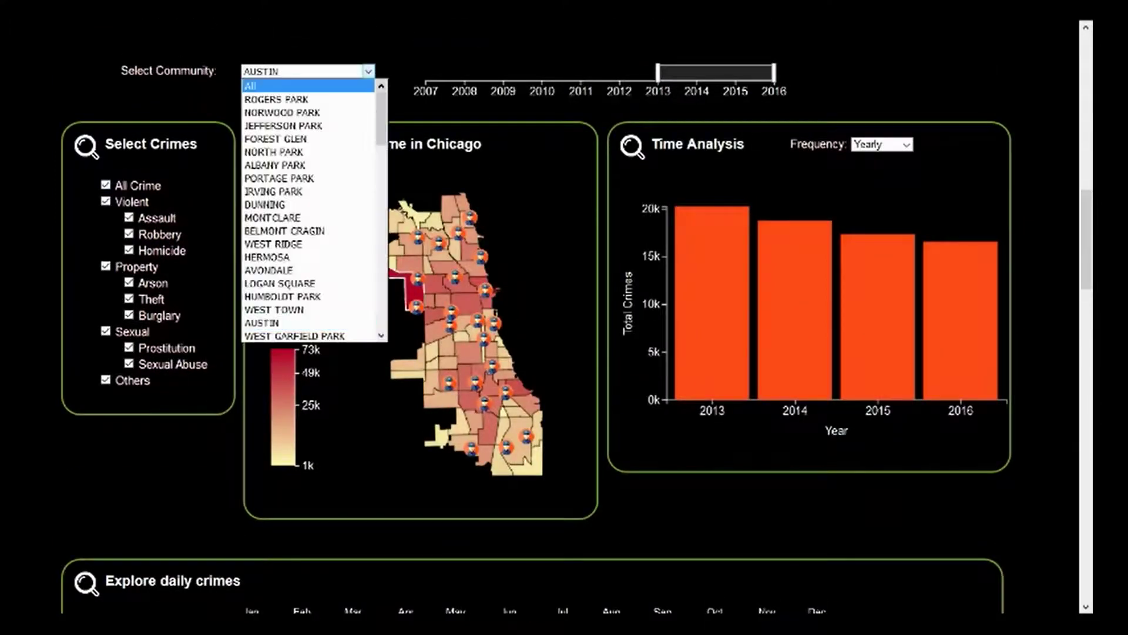
pyautogui.click(308, 86)
pyautogui.moveTo(657, 73); pyautogui.dragTo(425, 72)
# Go to the Police Effectiveness section and inspect the arrest percentages by crime type and by year
pyautogui.scroll(9, 564, 318)
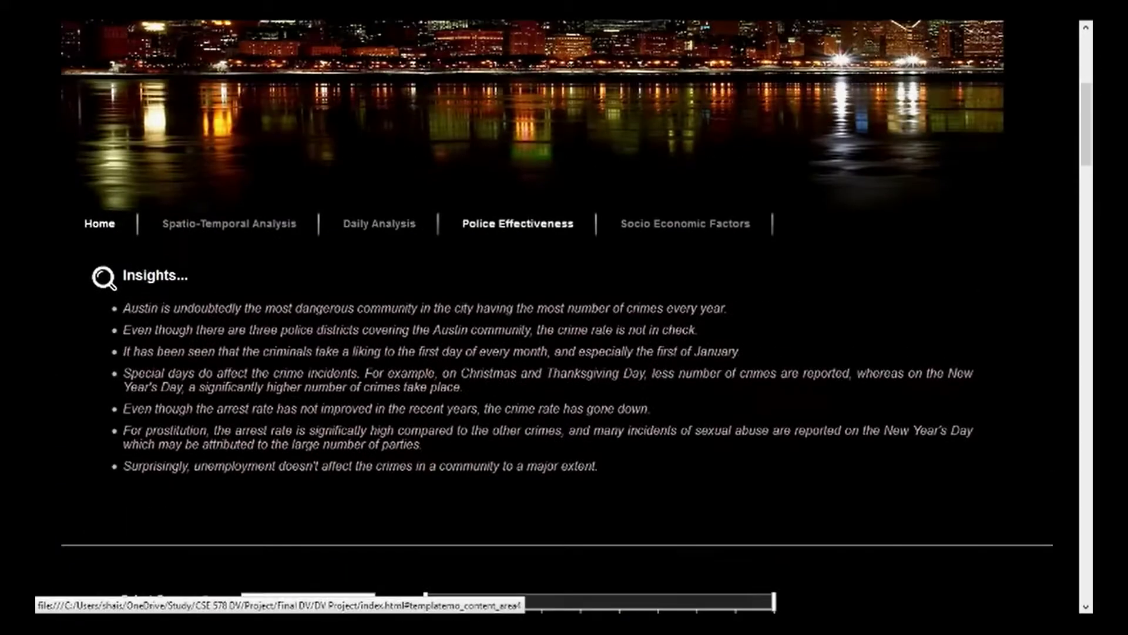
pyautogui.click(518, 224)
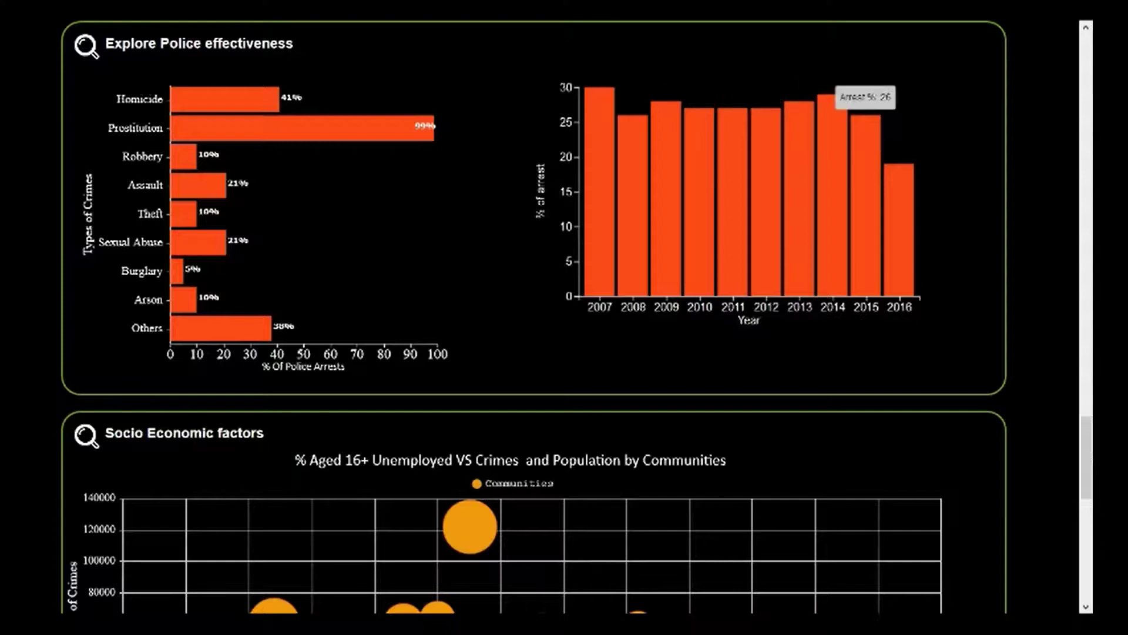
pyautogui.moveTo(363, 128)
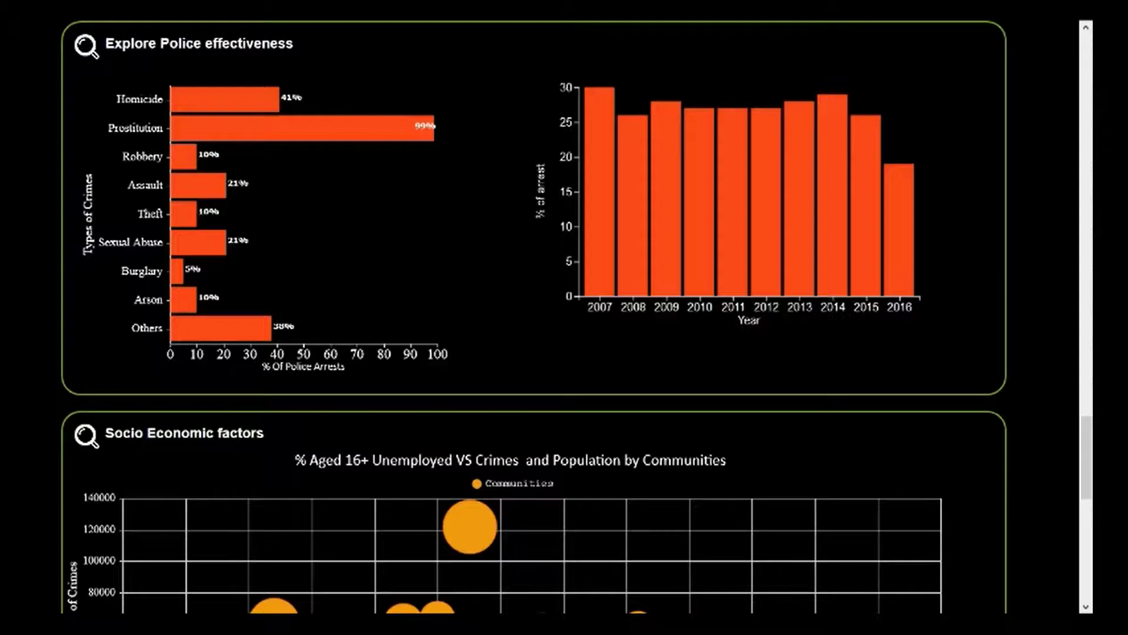
pyautogui.scroll(3, 564, 317)
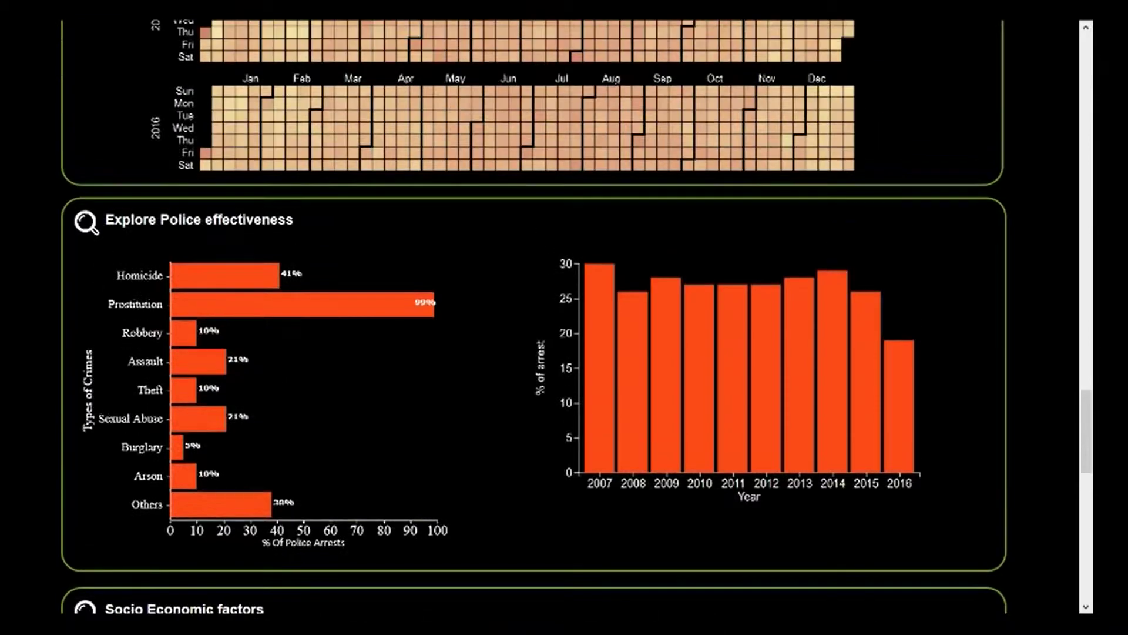
# Exclude Prostitution and Others from the selected crime types
pyautogui.scroll(20, 564, 317)
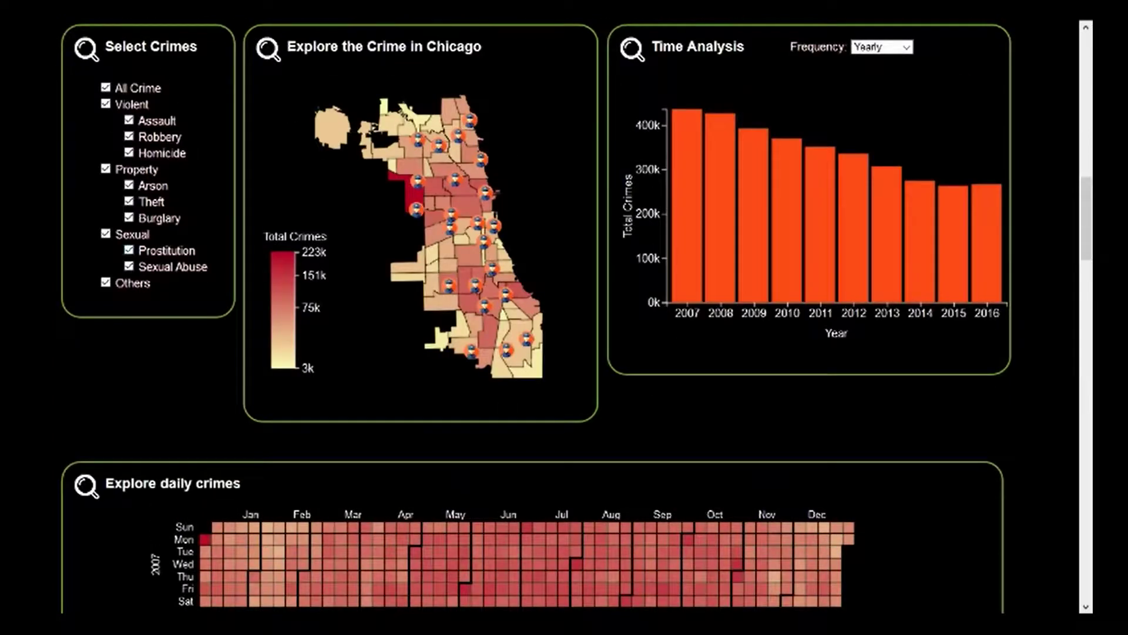
pyautogui.click(128, 249)
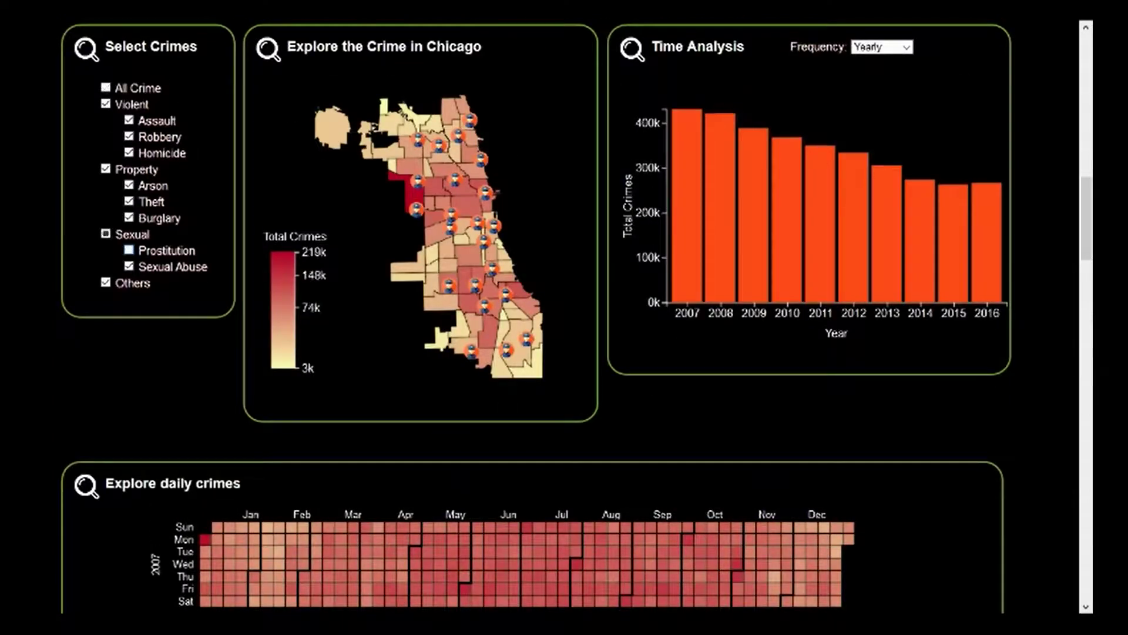
pyautogui.click(105, 283)
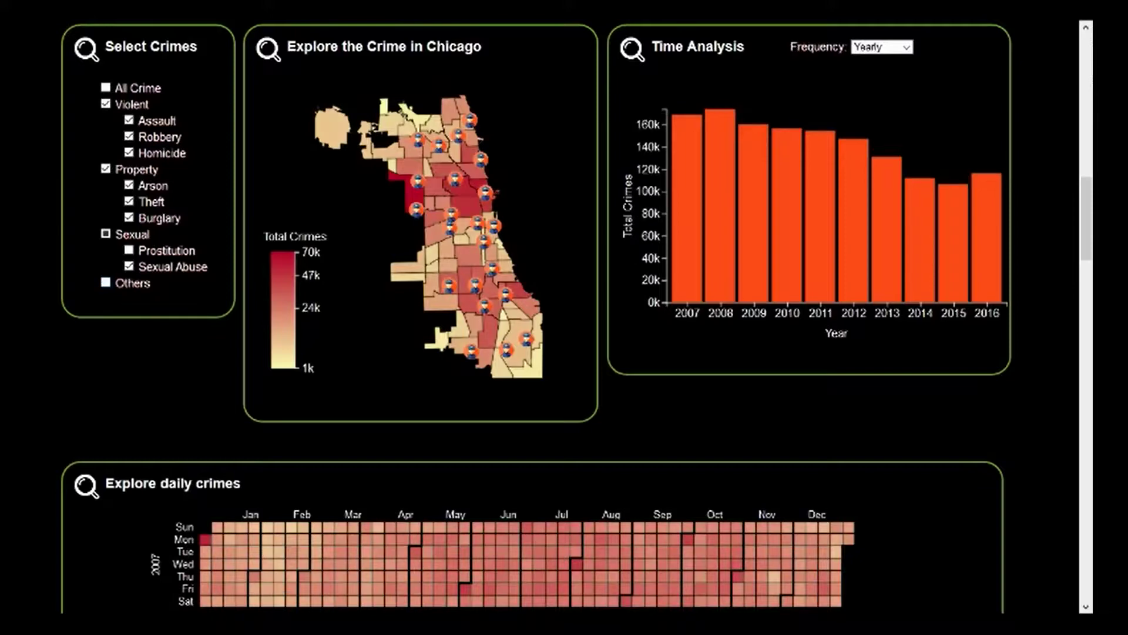
# Narrow the year range to 2009–2015 and examine the arrest percentages in the Police effectiveness charts
pyautogui.scroll(5, 105, 282)
pyautogui.moveTo(774, 239); pyautogui.dragTo(730, 240)
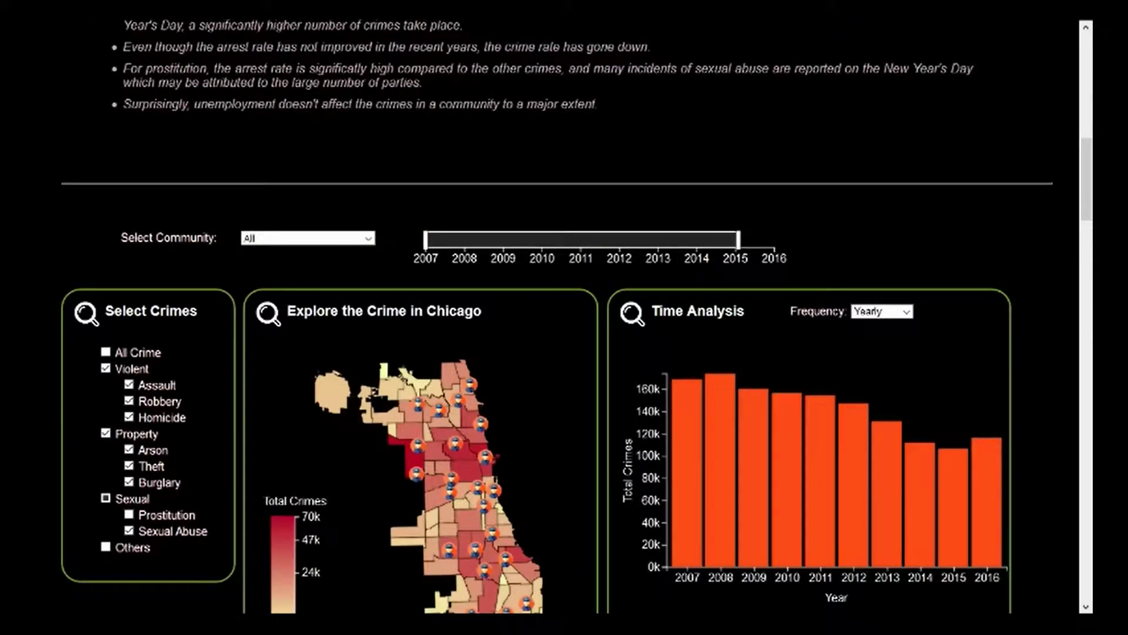
pyautogui.moveTo(425, 239); pyautogui.dragTo(504, 240)
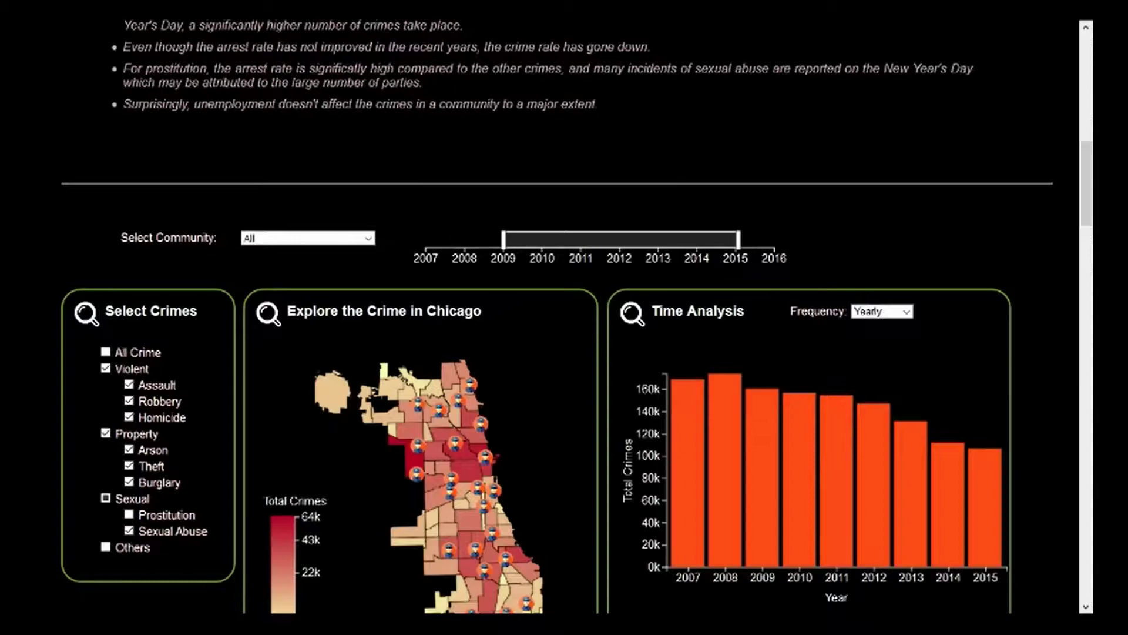
pyautogui.scroll(-15, 564, 317)
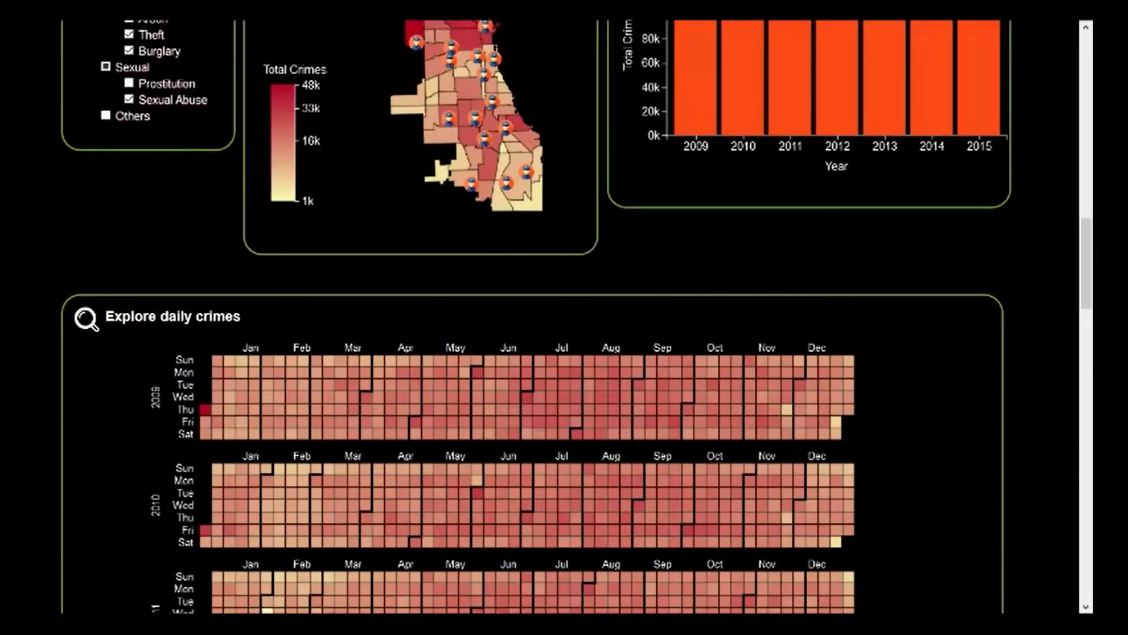
pyautogui.scroll(-7, 564, 317)
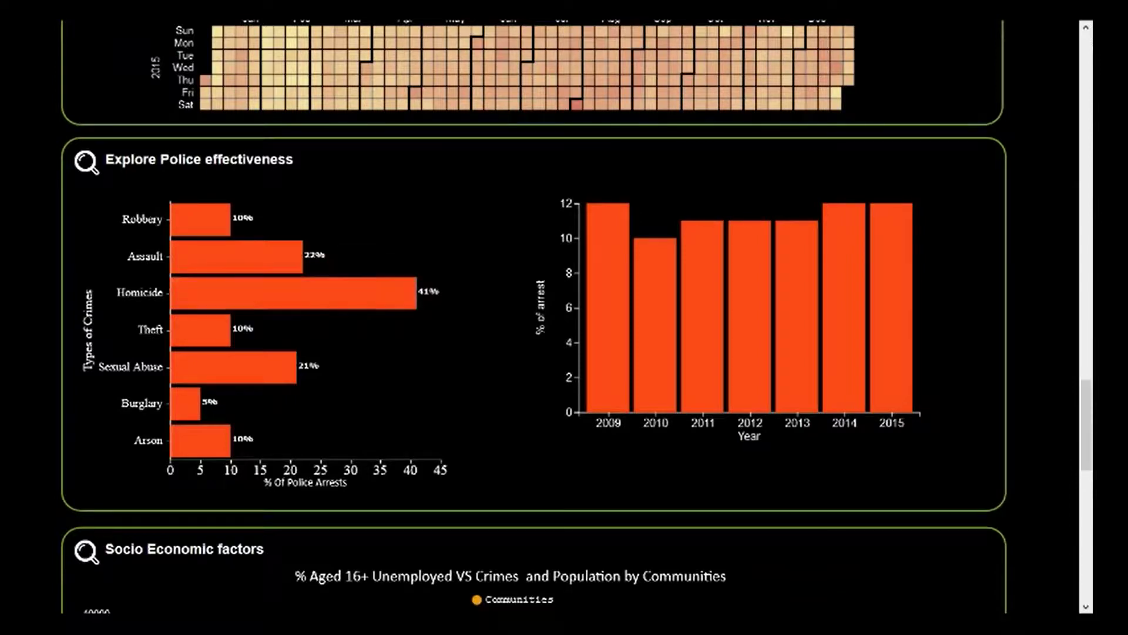
pyautogui.moveTo(183, 404)
pyautogui.scroll(-1, 512, 390)
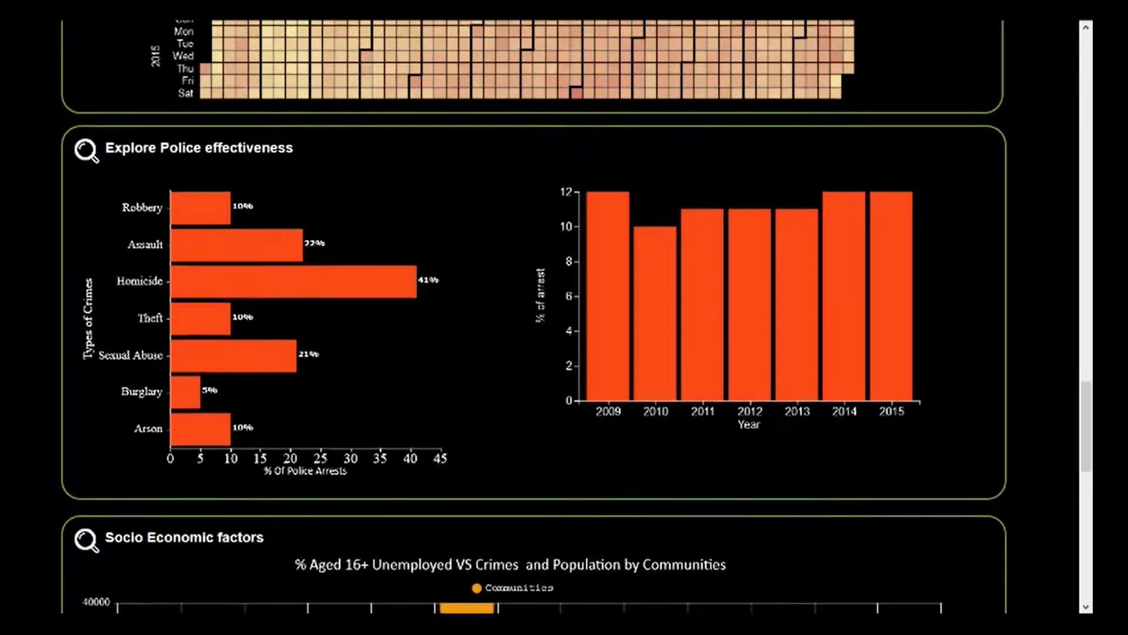
# Return to the year range filter and extend it back to 2007–2016
pyautogui.middleClick(513, 390)
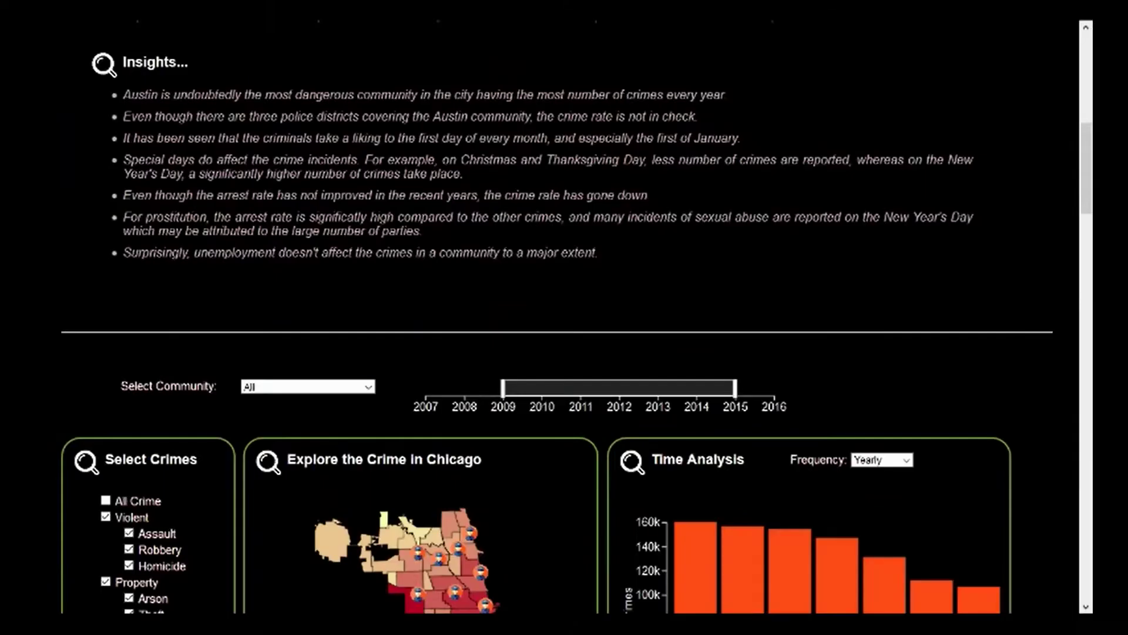
pyautogui.moveTo(503, 388); pyautogui.dragTo(425, 388)
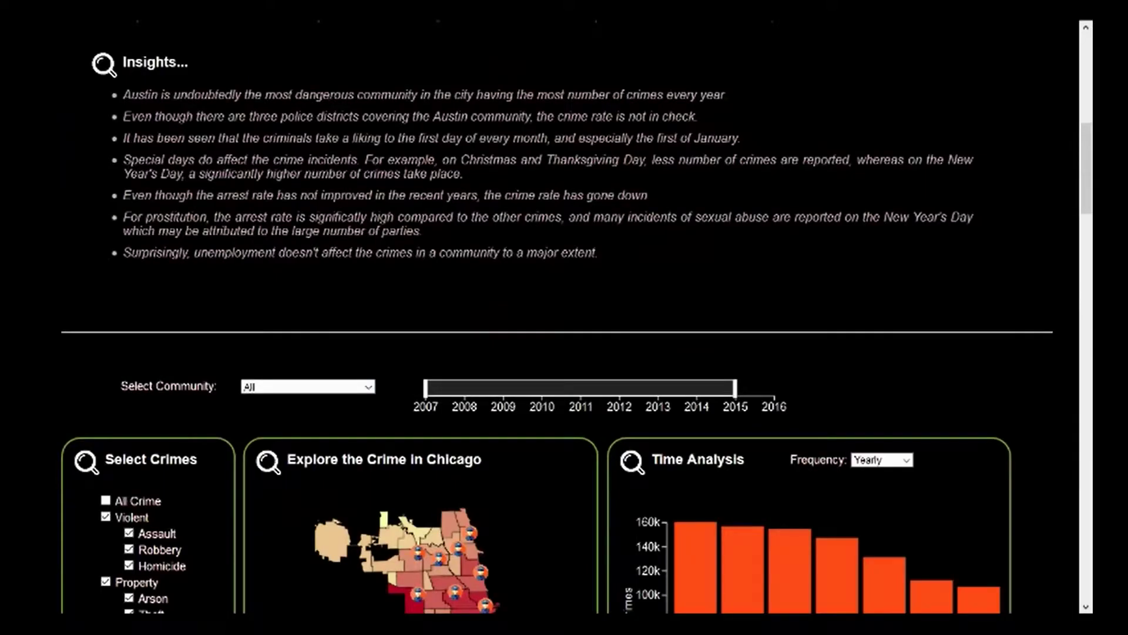
pyautogui.moveTo(736, 387); pyautogui.dragTo(774, 387)
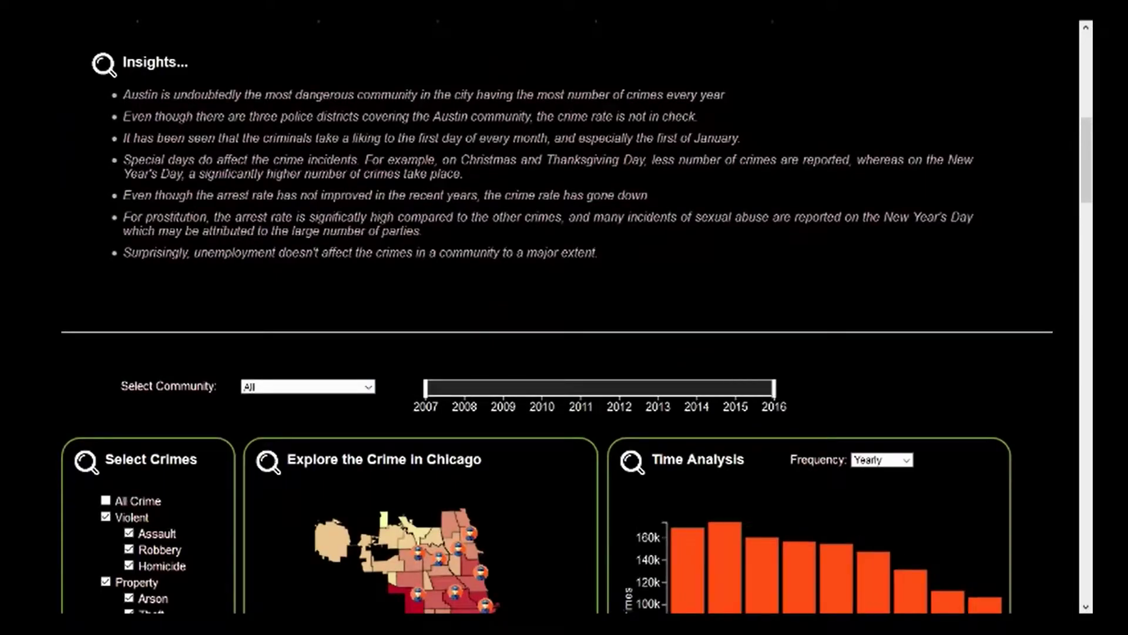